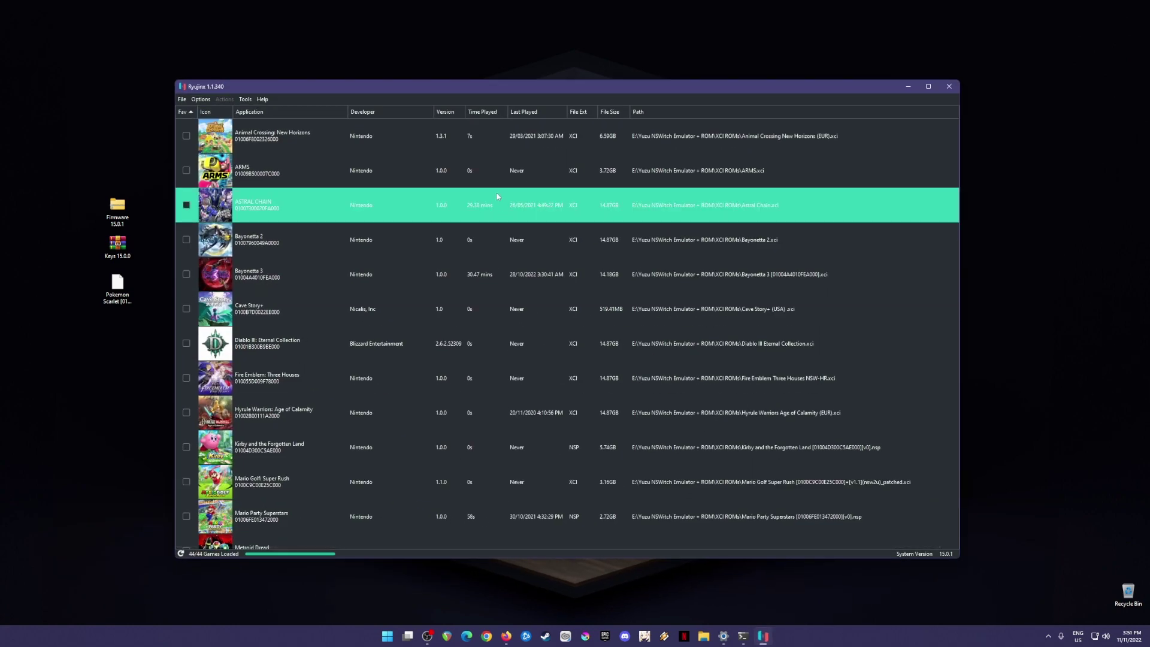
Look through the Ryujinx game list down to the Pokémon Scarlet entry.
left_click(520, 228)
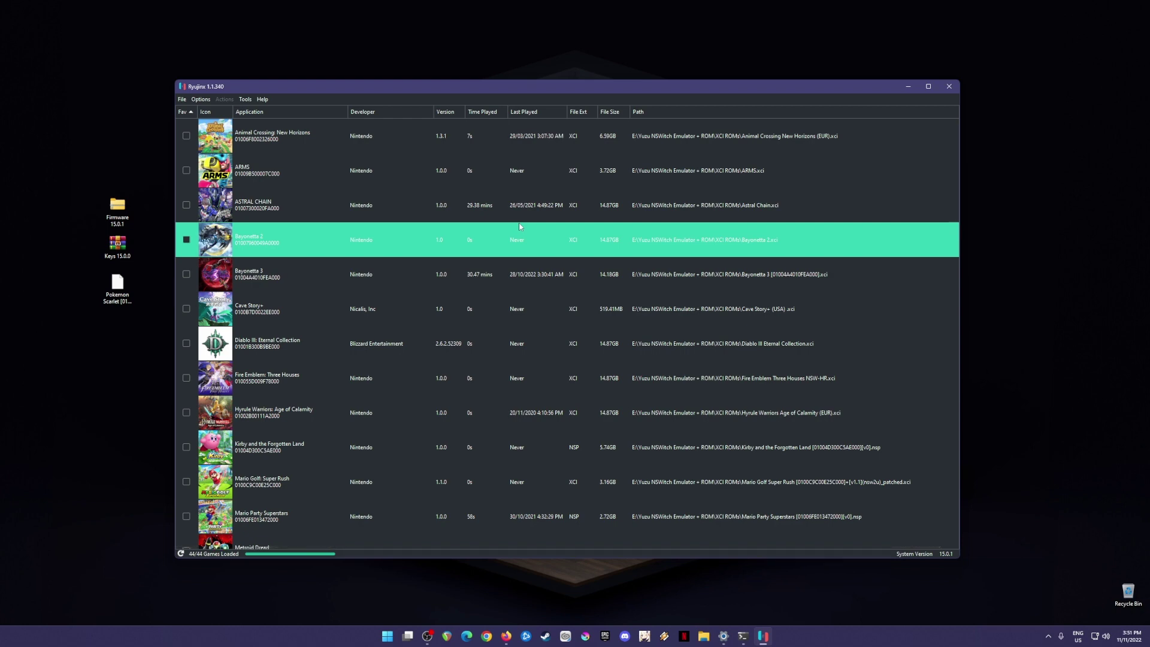
scroll(521, 226, "down", 5)
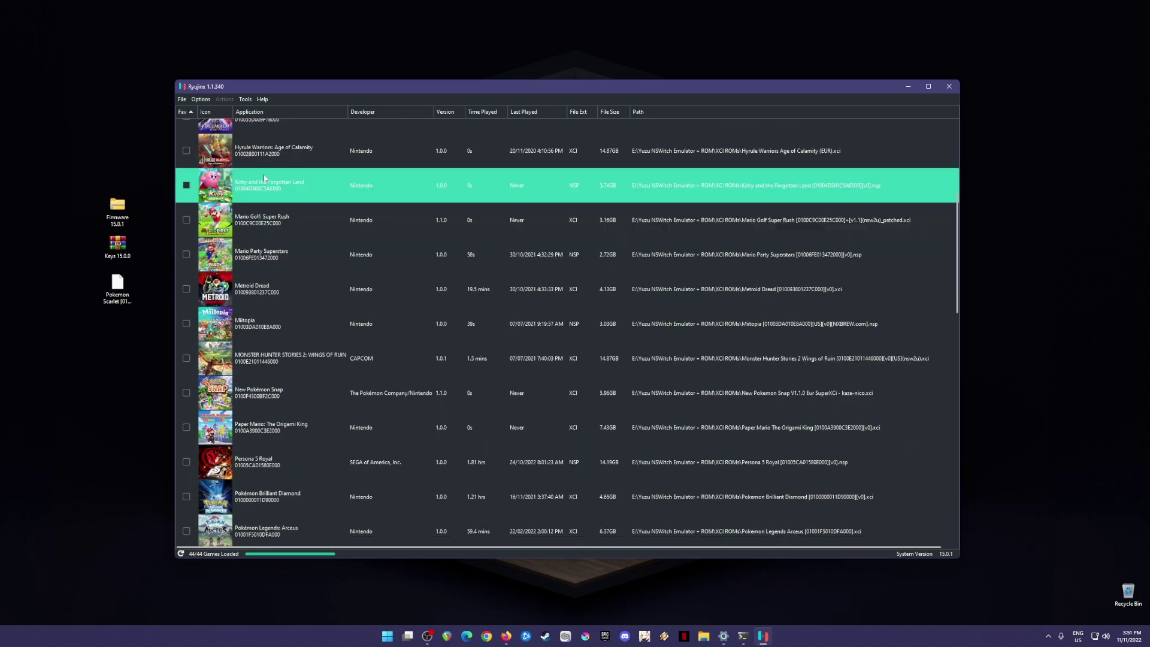
left_click(59, 141)
left_click_drag(60, 142, 146, 321)
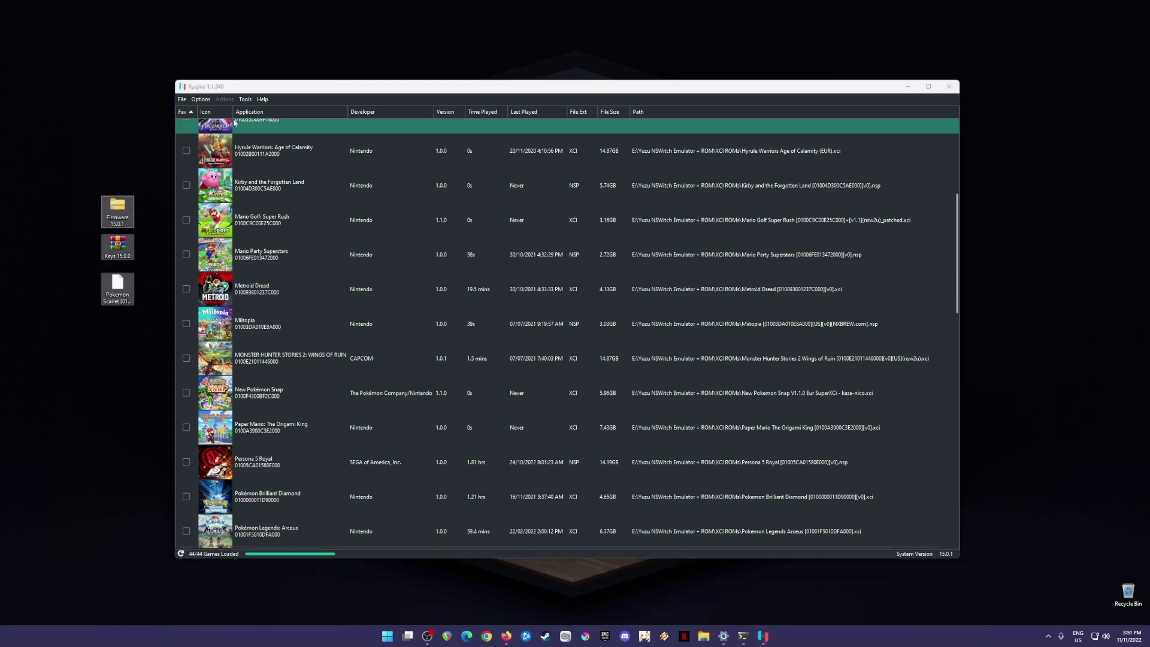
left_click(281, 90)
scroll(447, 224, "down", 5)
left_click(447, 224)
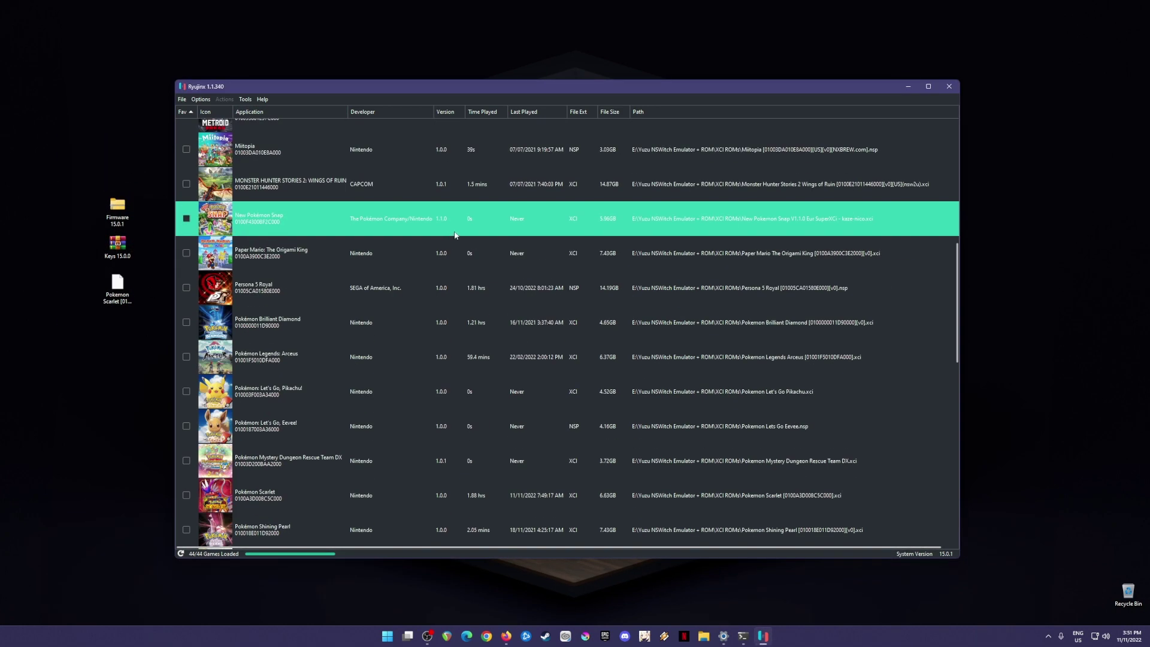
left_click(455, 238)
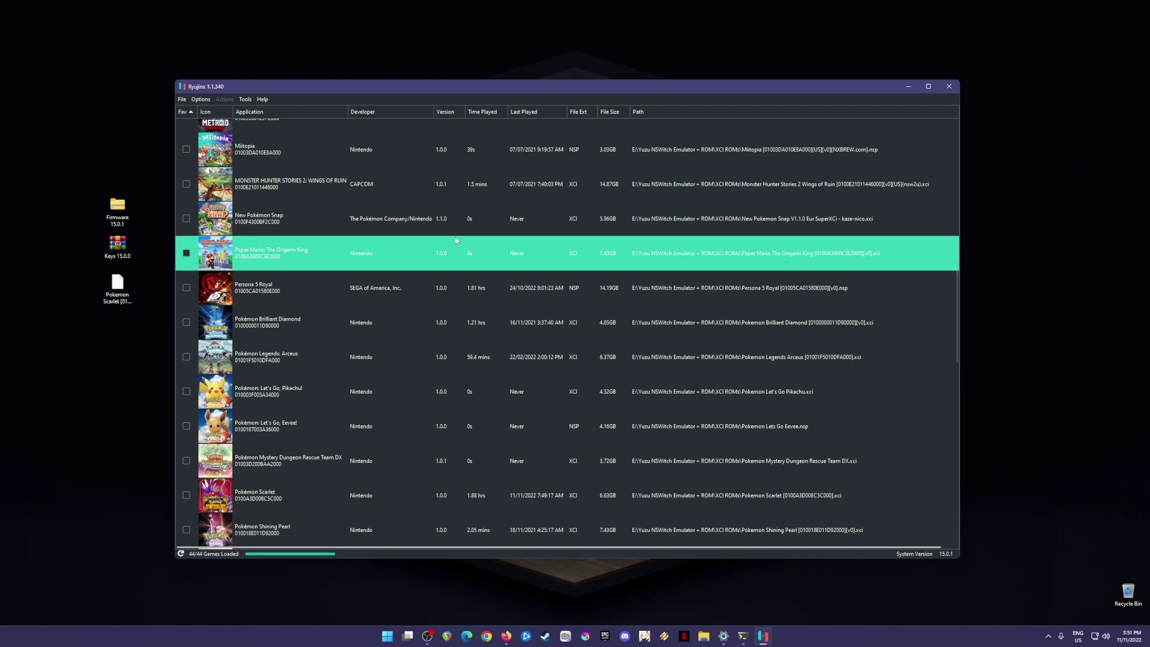
scroll(455, 237, "down", 5)
left_click_drag(52, 170, 151, 345)
scroll(462, 318, "down", 3)
left_click(461, 318)
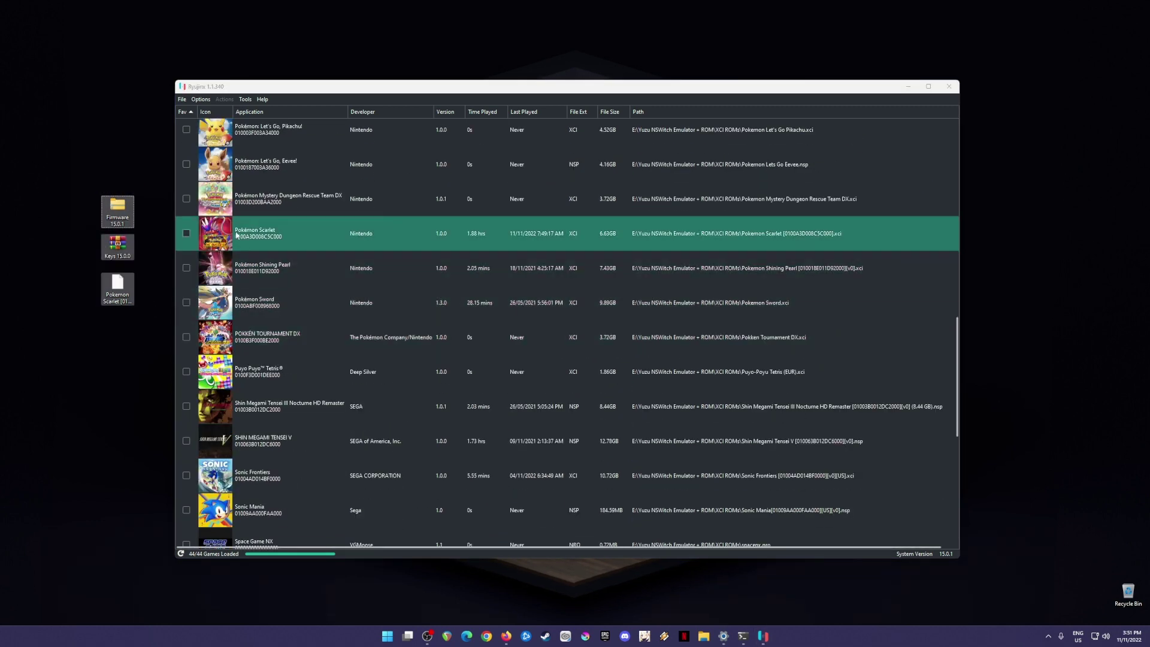
left_click(237, 237)
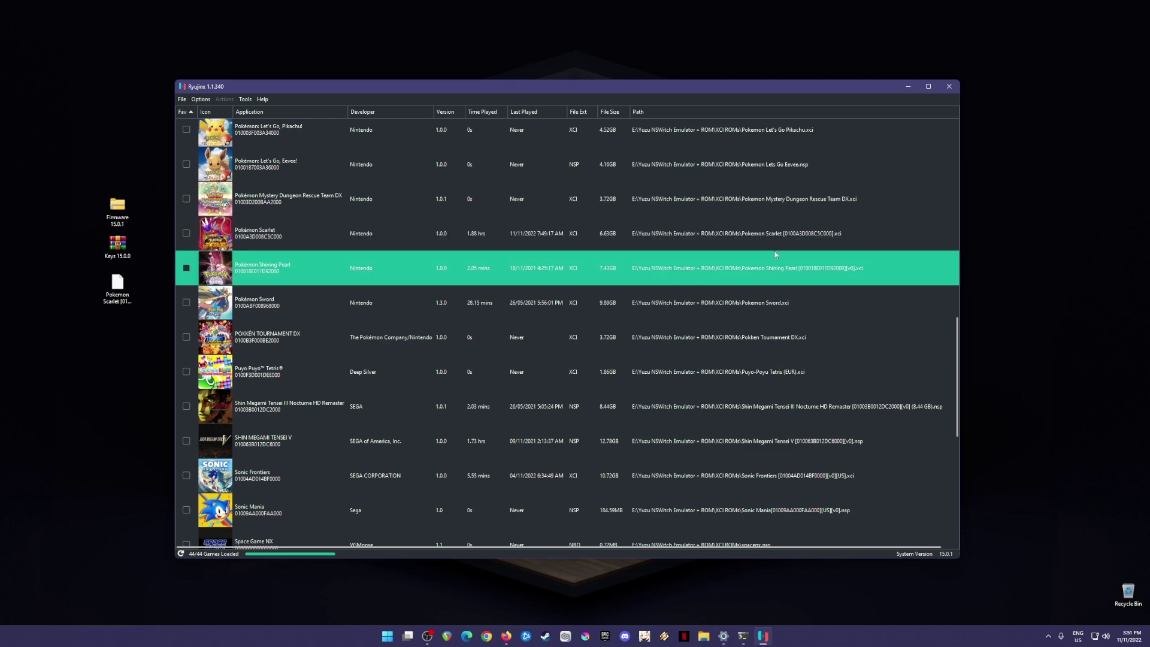
Switch to Firefox, search Google for "ryujinx emulator" and open the download page of the official Ryujinx website.
left_click(907, 87)
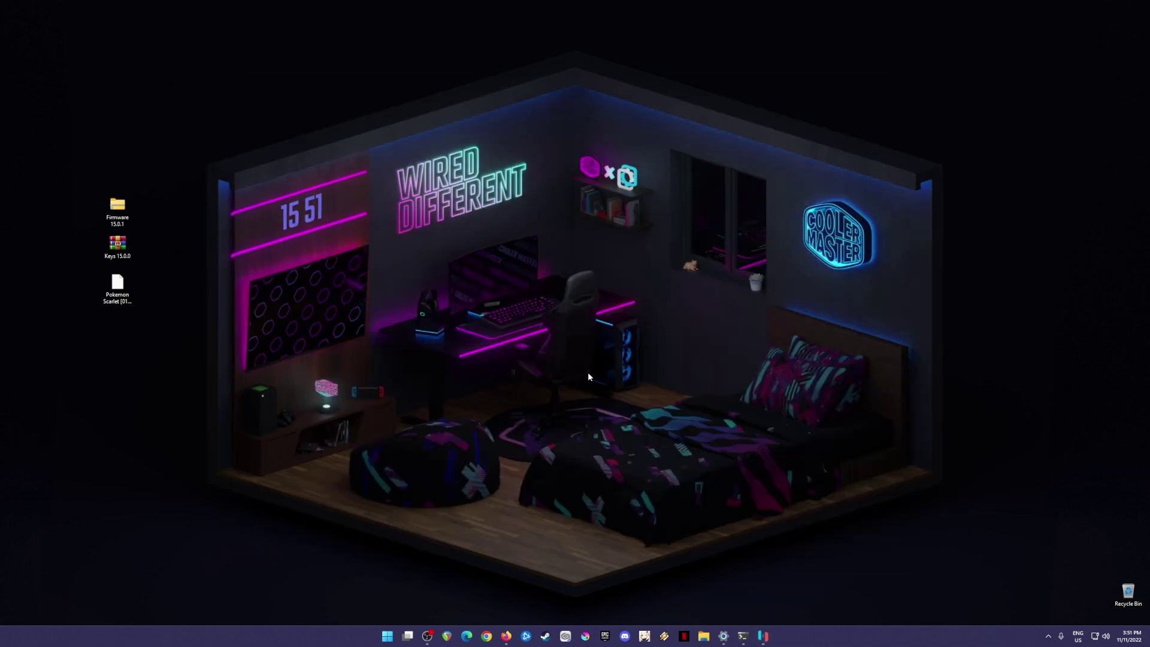
left_click(506, 636)
type("r")
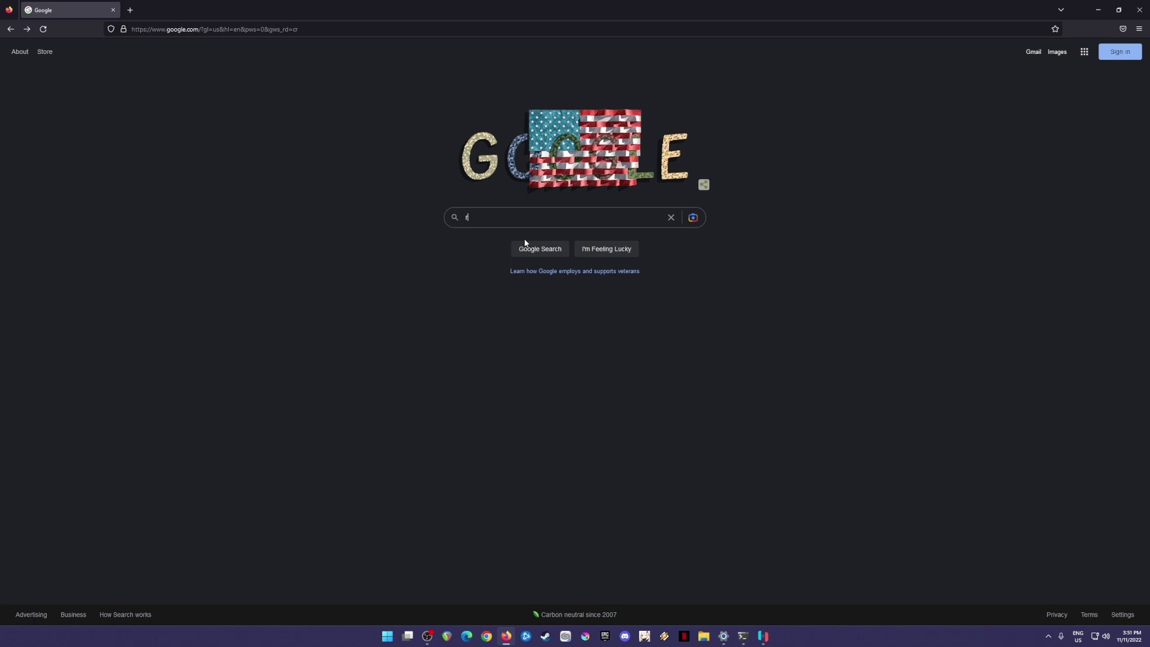
type("yujinx emulat")
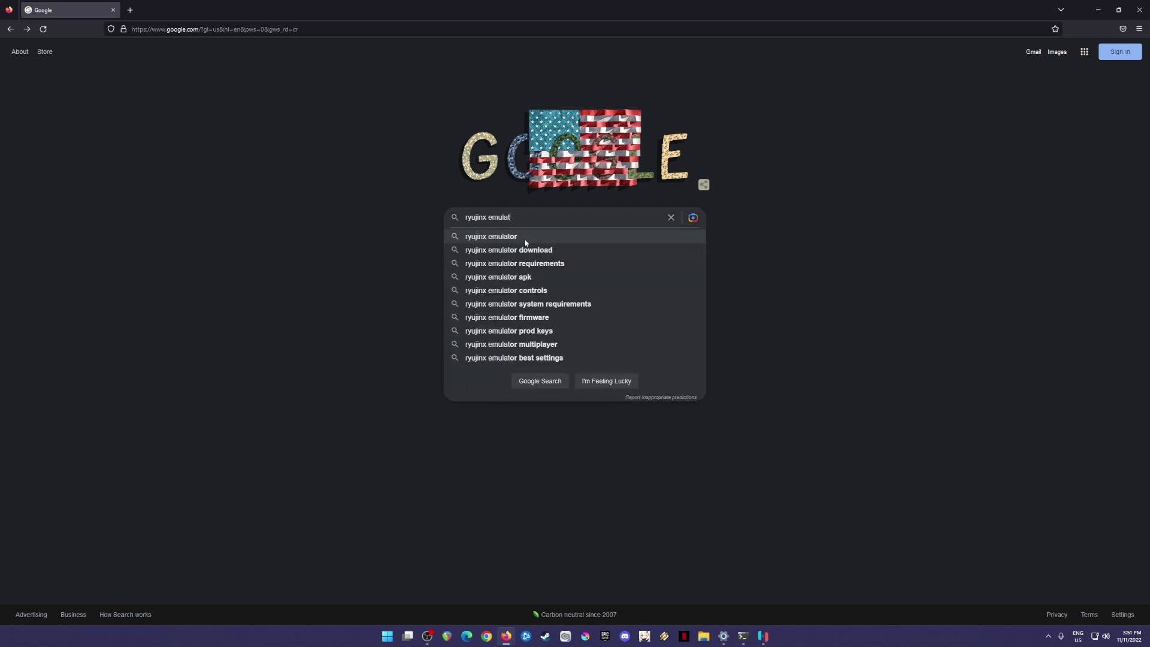
left_click(525, 239)
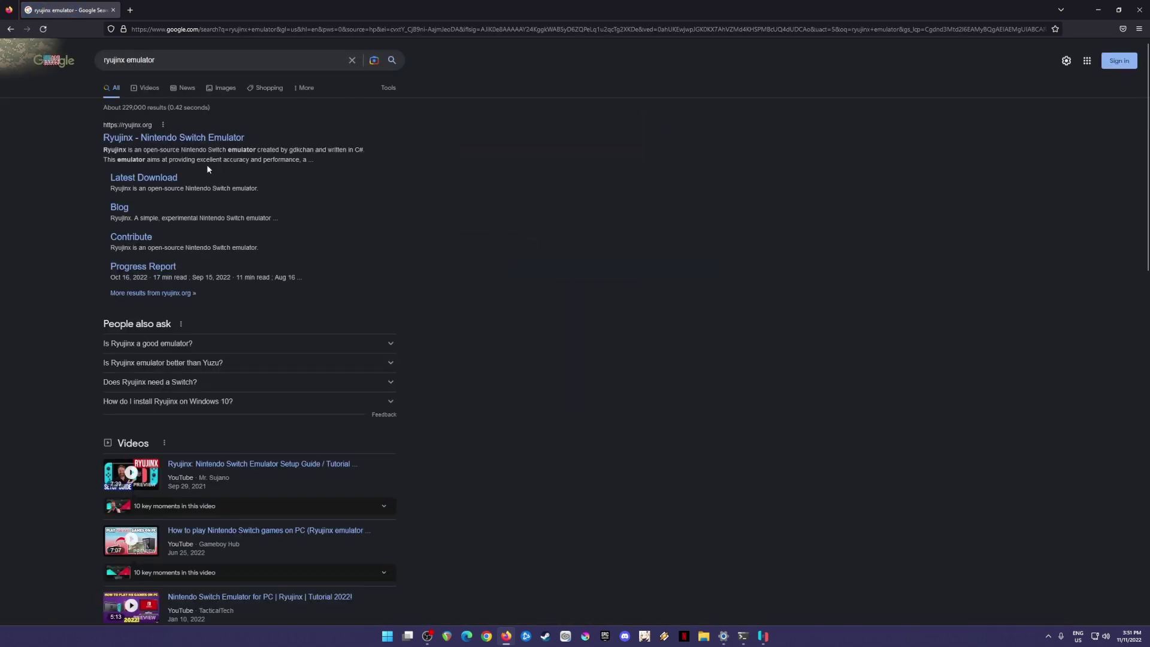
left_click(168, 139)
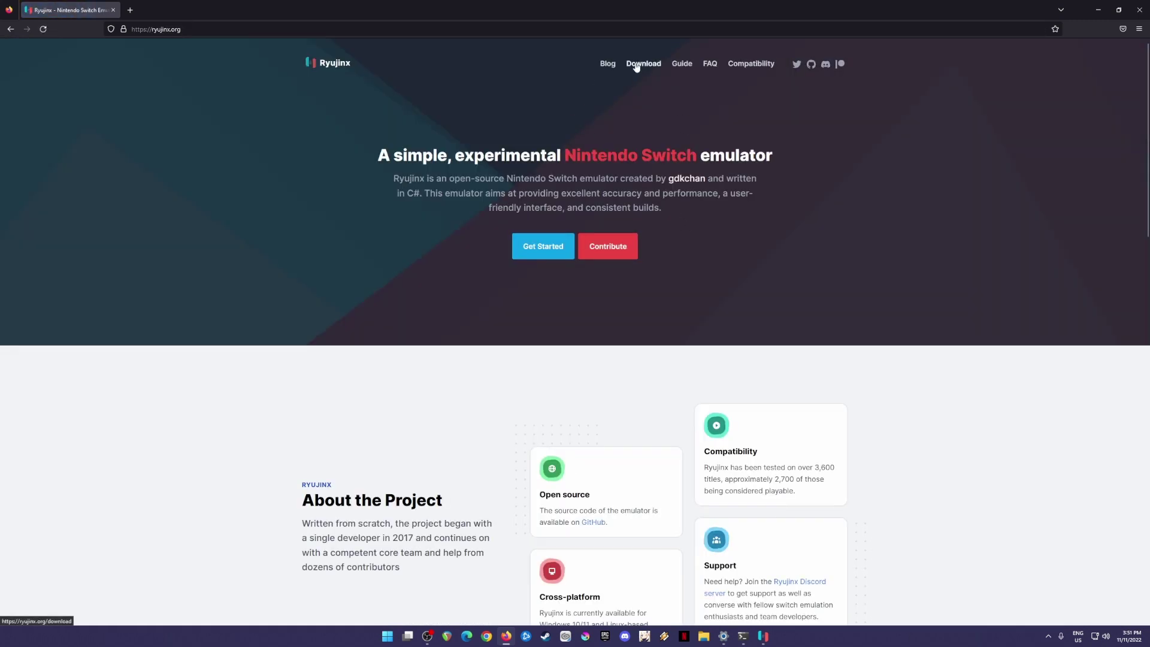
left_click(638, 67)
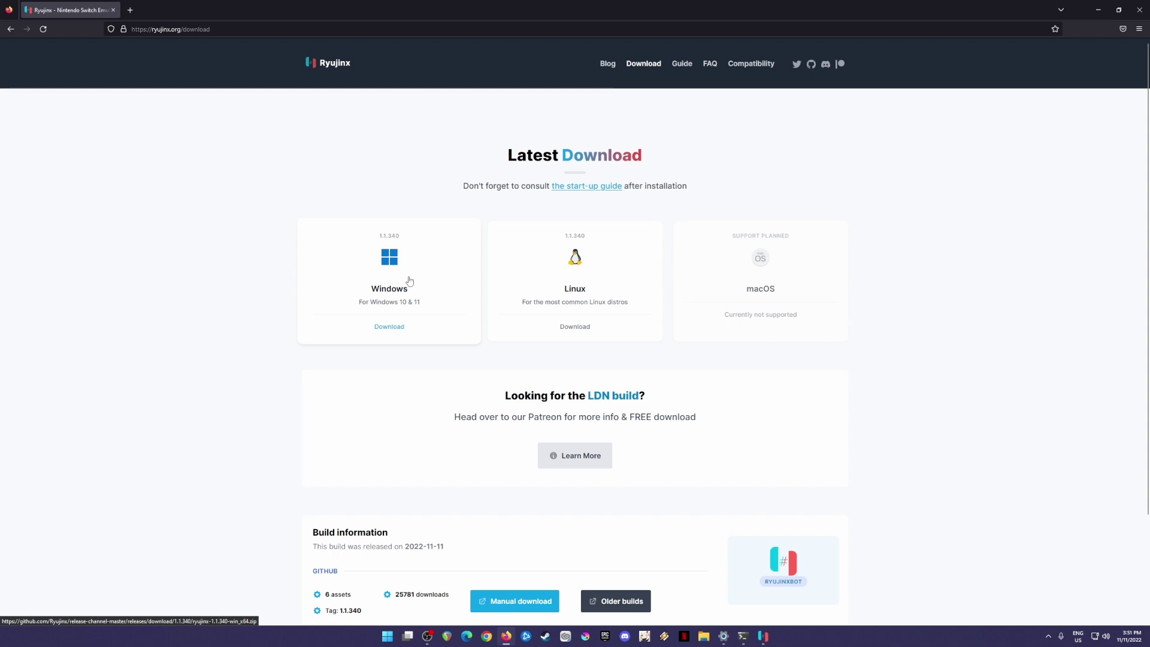
Minimise the browser and bring the Ryujinx window back to the front.
left_click(1097, 10)
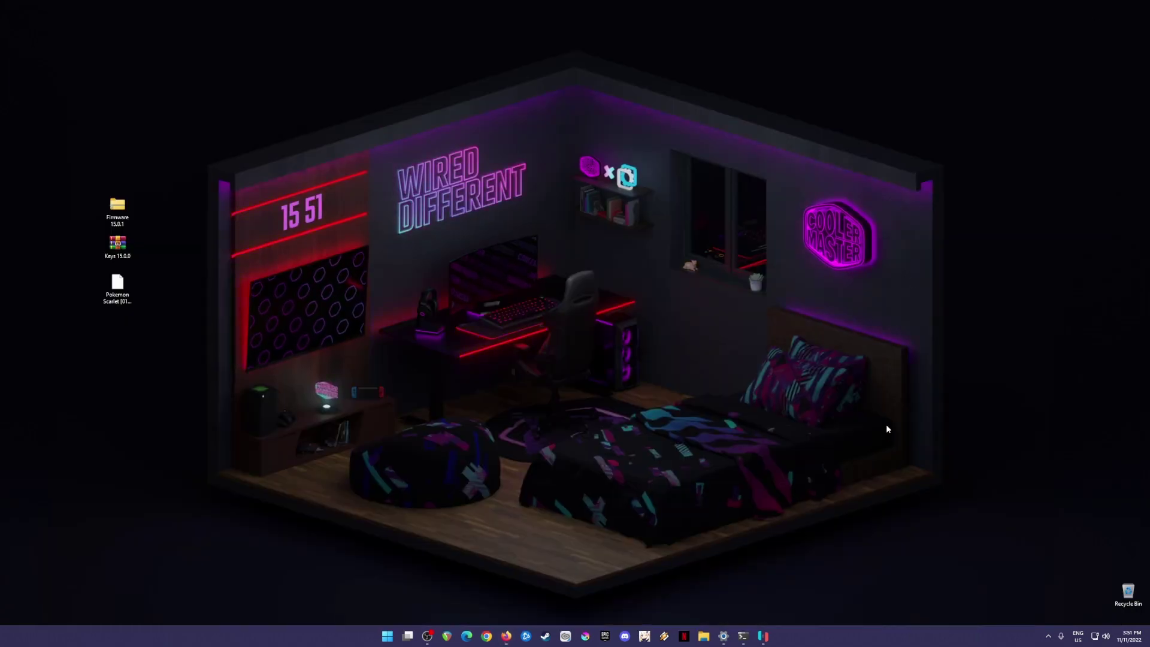
left_click(762, 636)
left_click(518, 250)
left_click(486, 212)
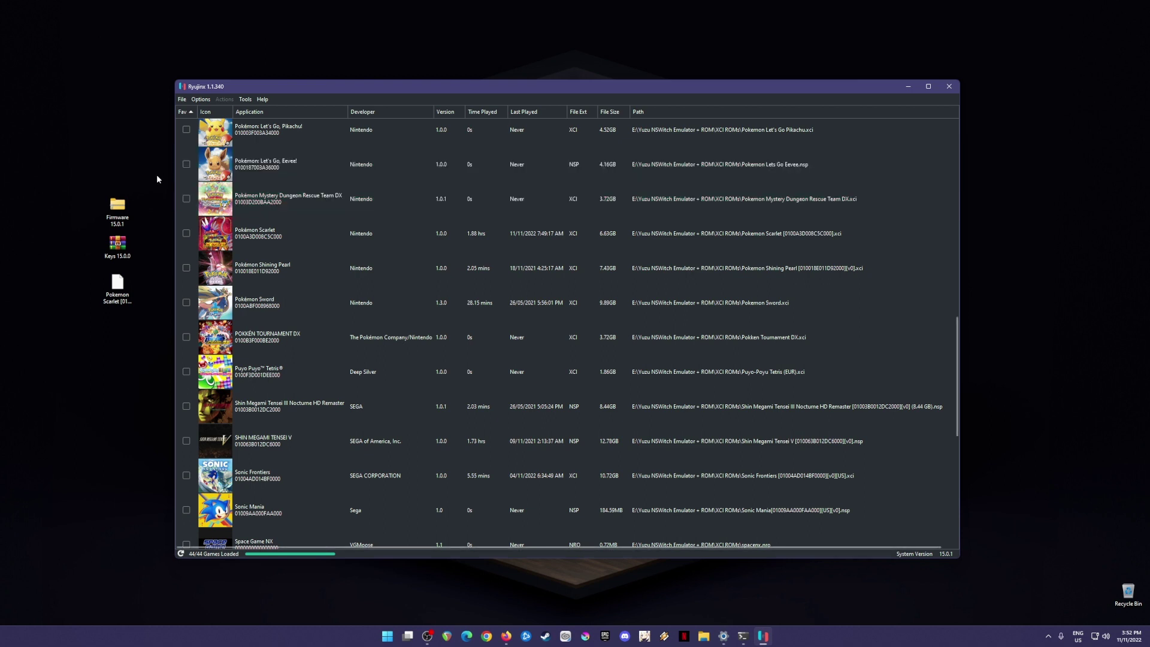
left_click_drag(68, 170, 142, 339)
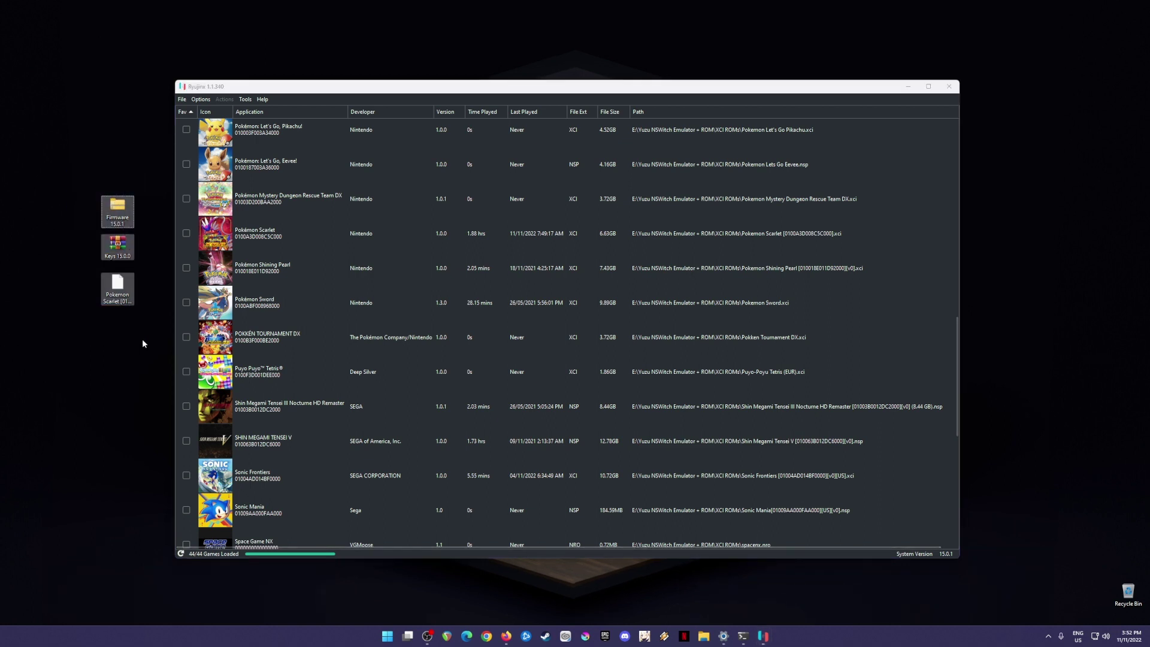
left_click(230, 89)
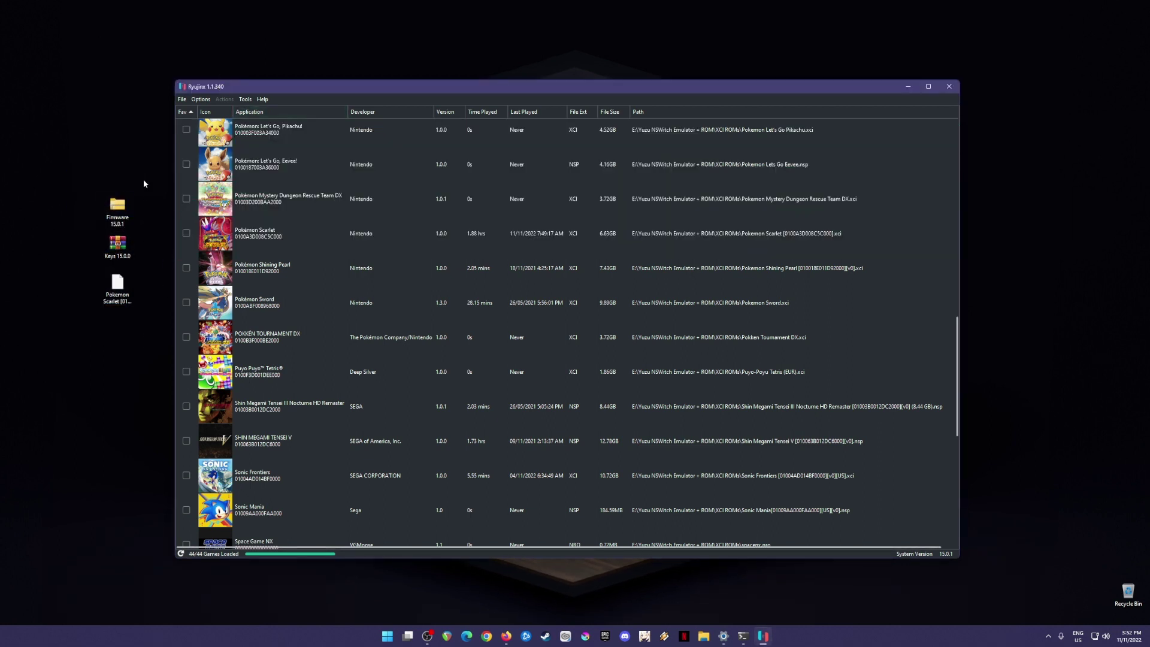
left_click_drag(146, 175, 93, 350)
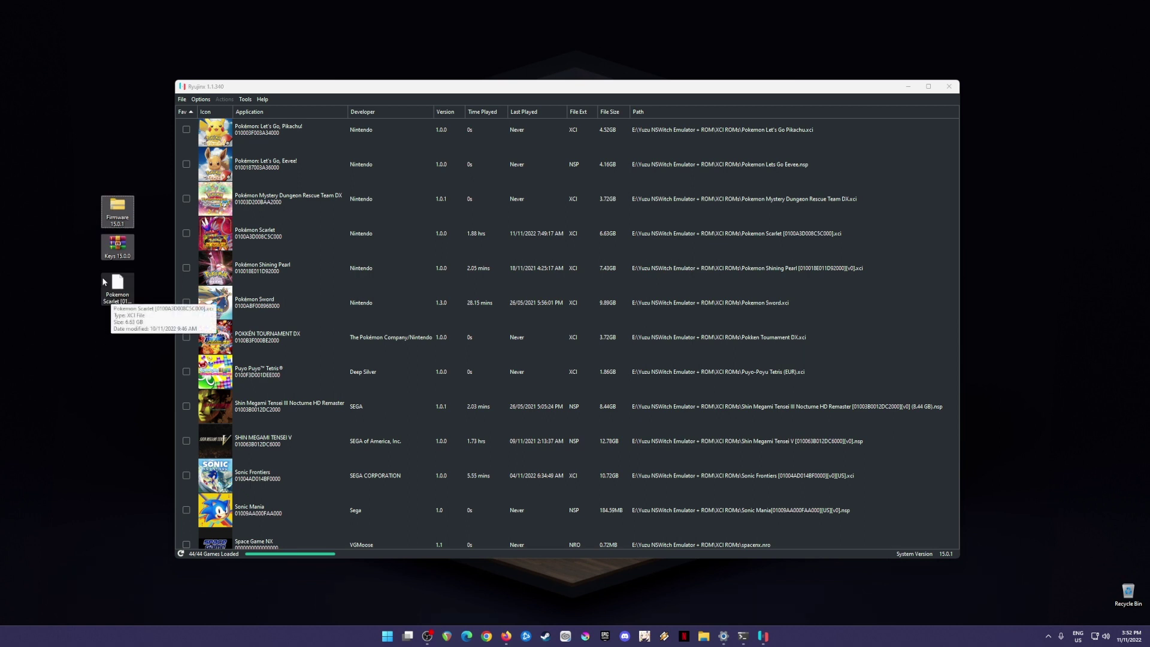
left_click(121, 210)
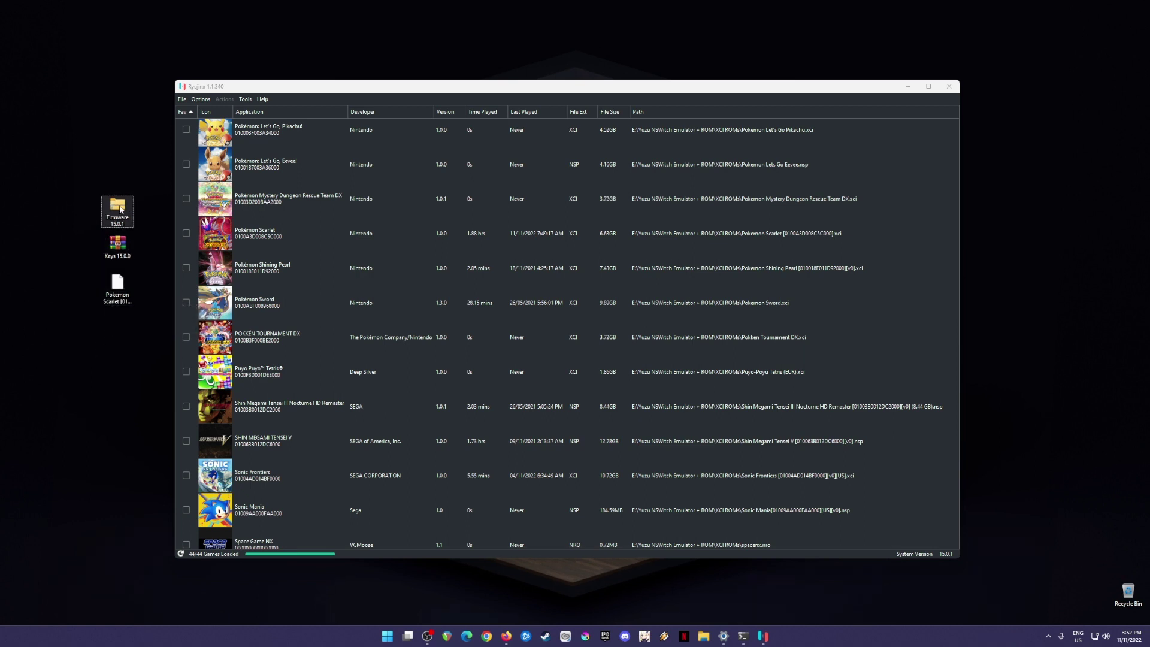
left_click(124, 253)
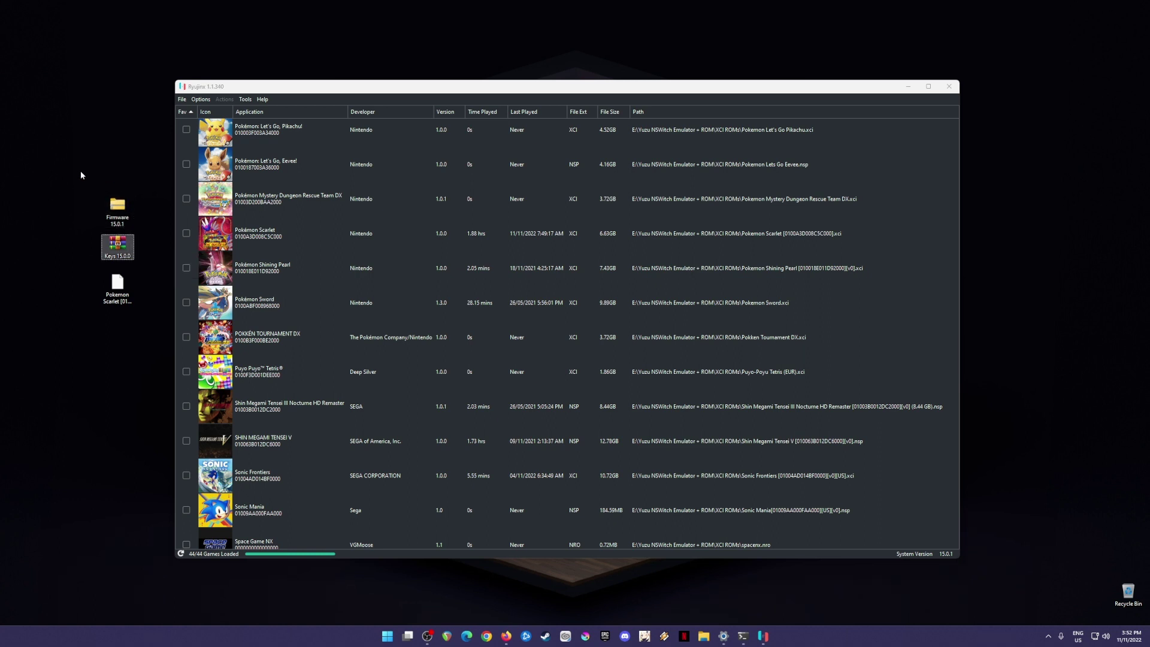
left_click_drag(81, 171, 161, 361)
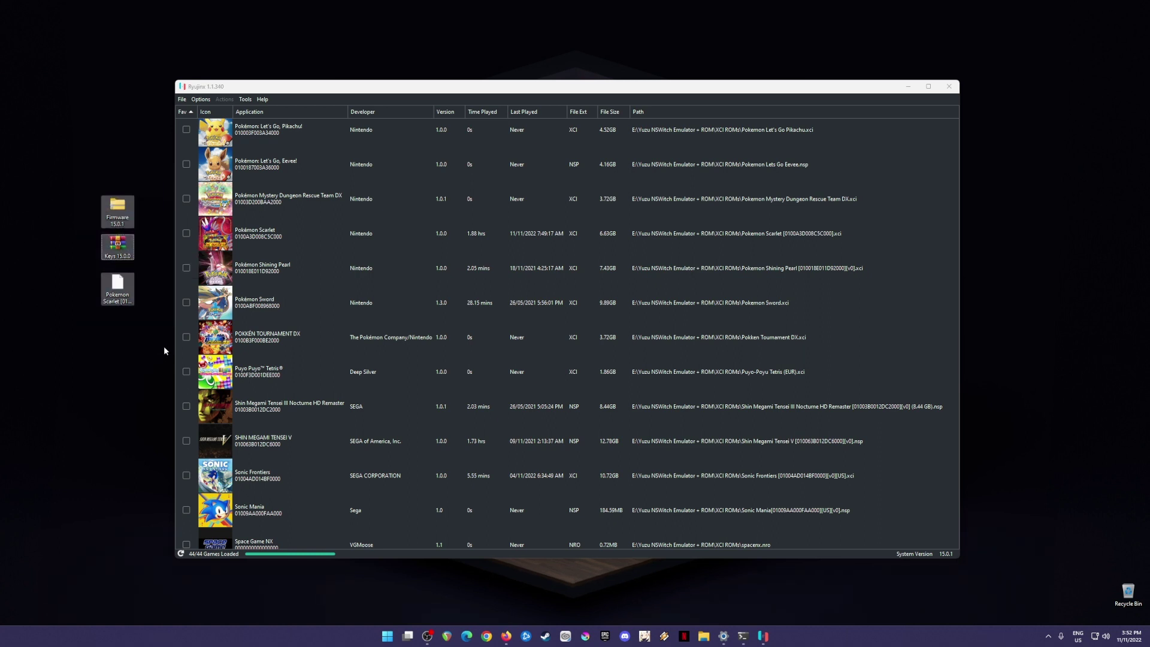
left_click_drag(73, 179, 152, 356)
left_click_drag(44, 173, 139, 255)
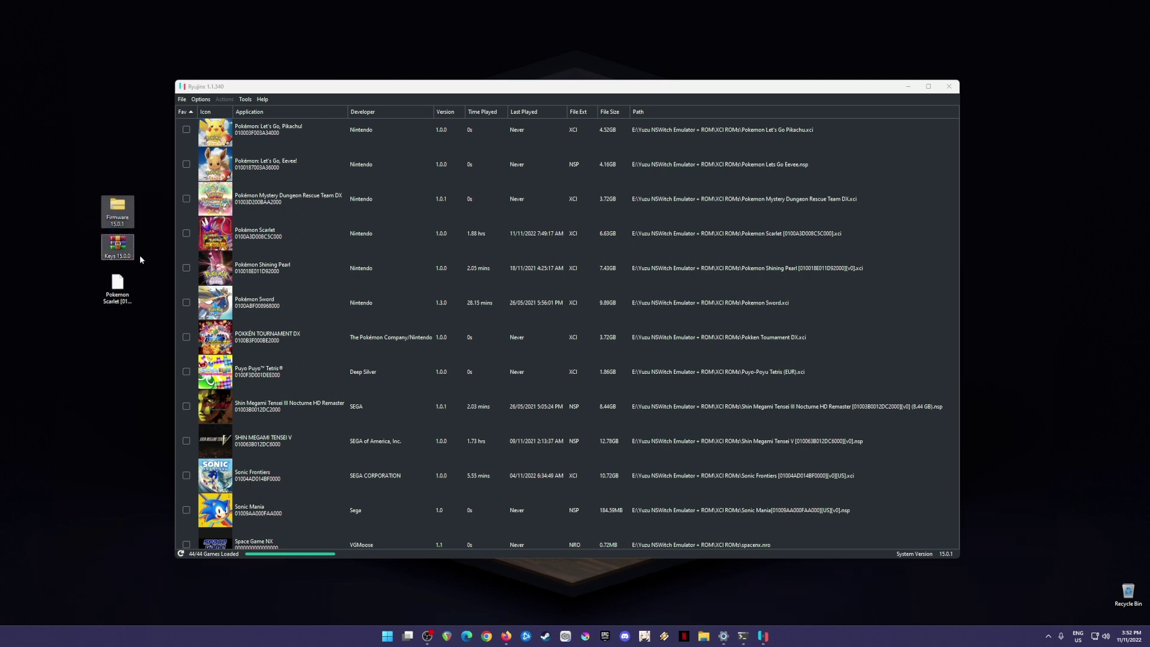
left_click(131, 299)
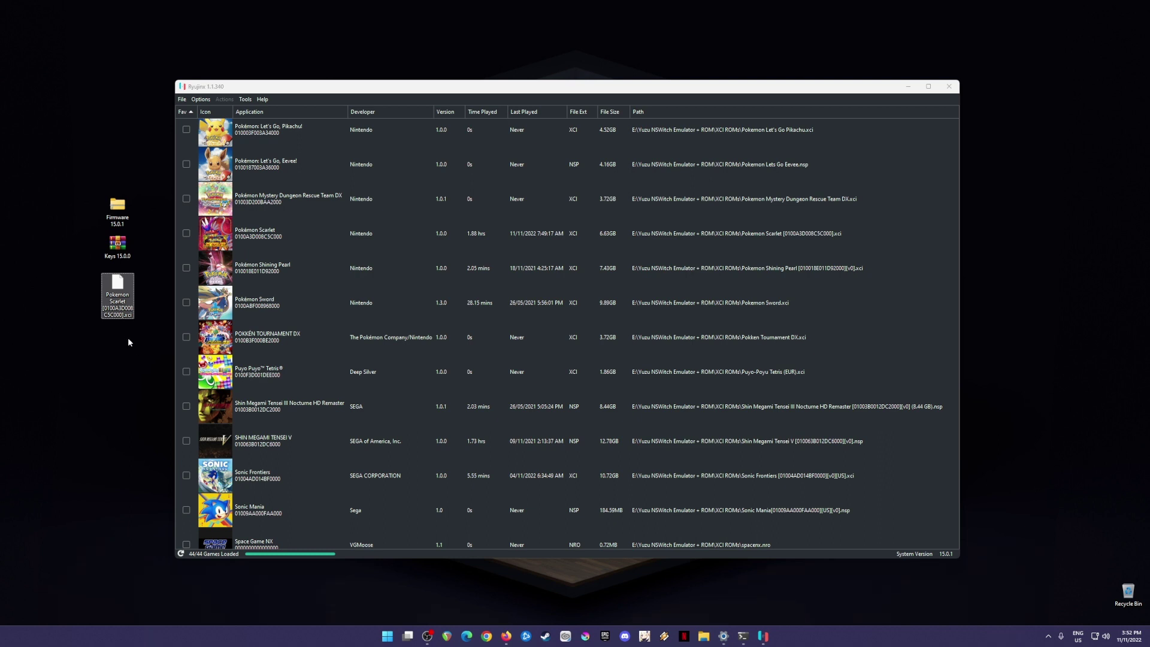
left_click_drag(52, 164, 146, 357)
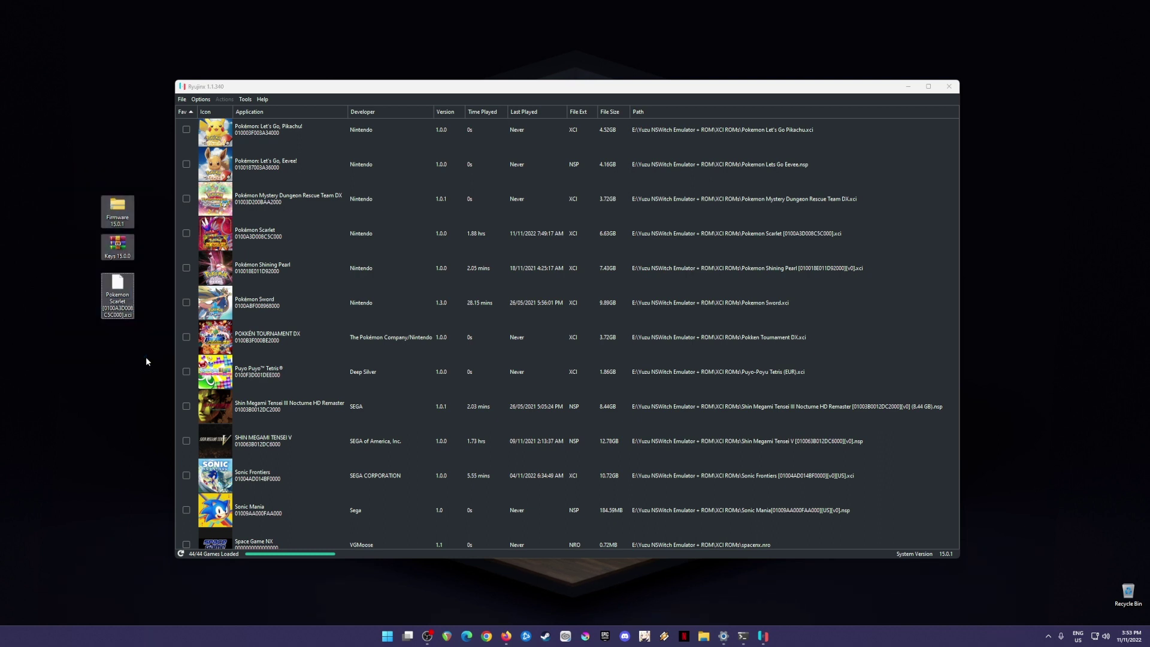
left_click(105, 342)
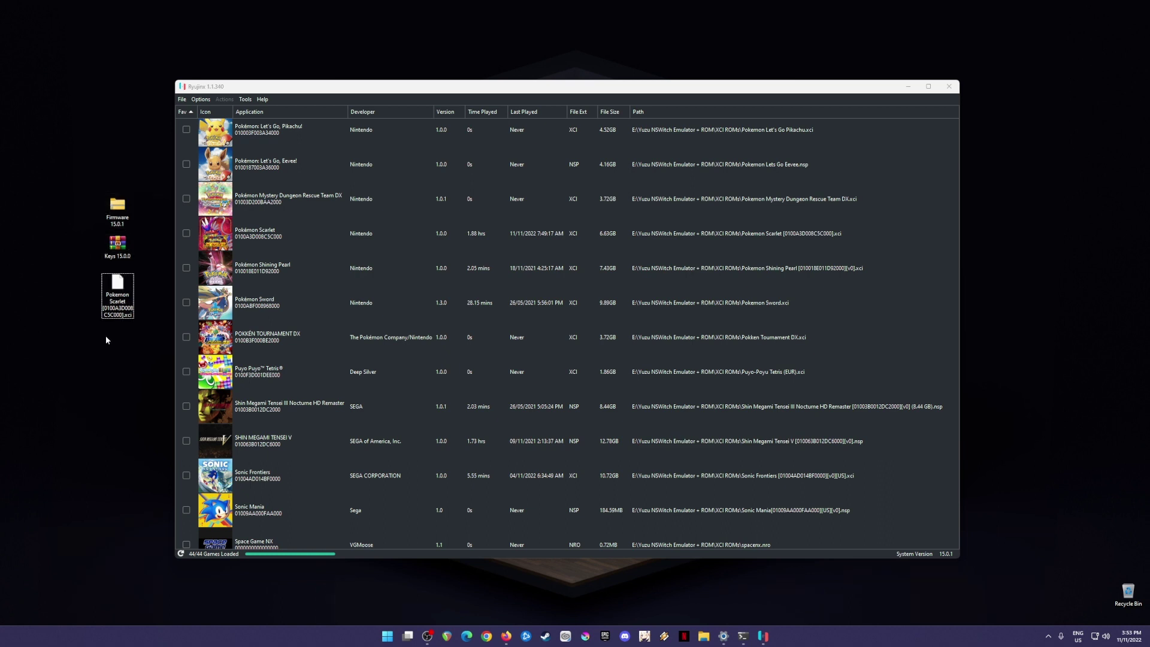
left_click_drag(82, 185, 159, 352)
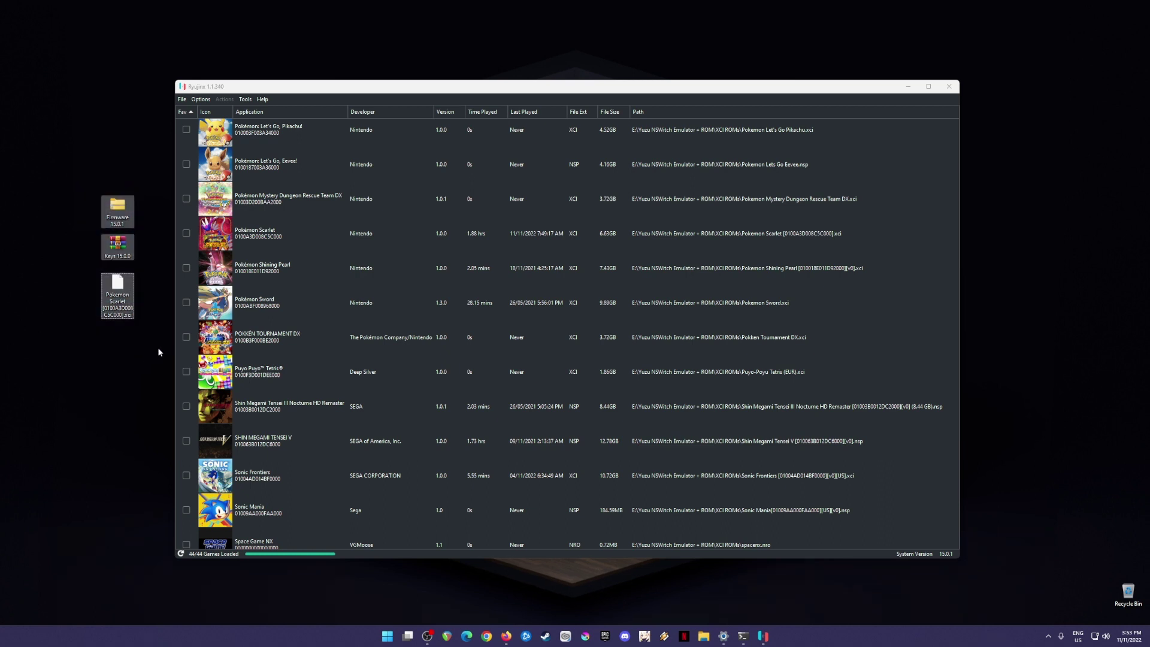
left_click(909, 88)
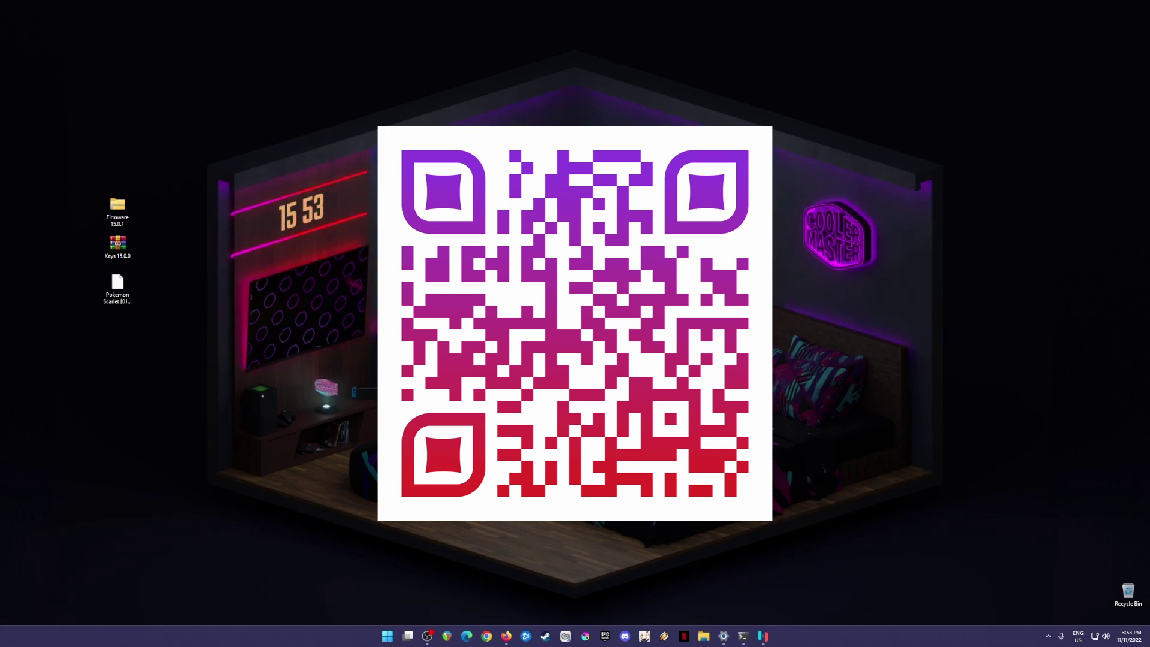
left_click_drag(167, 136, 68, 385)
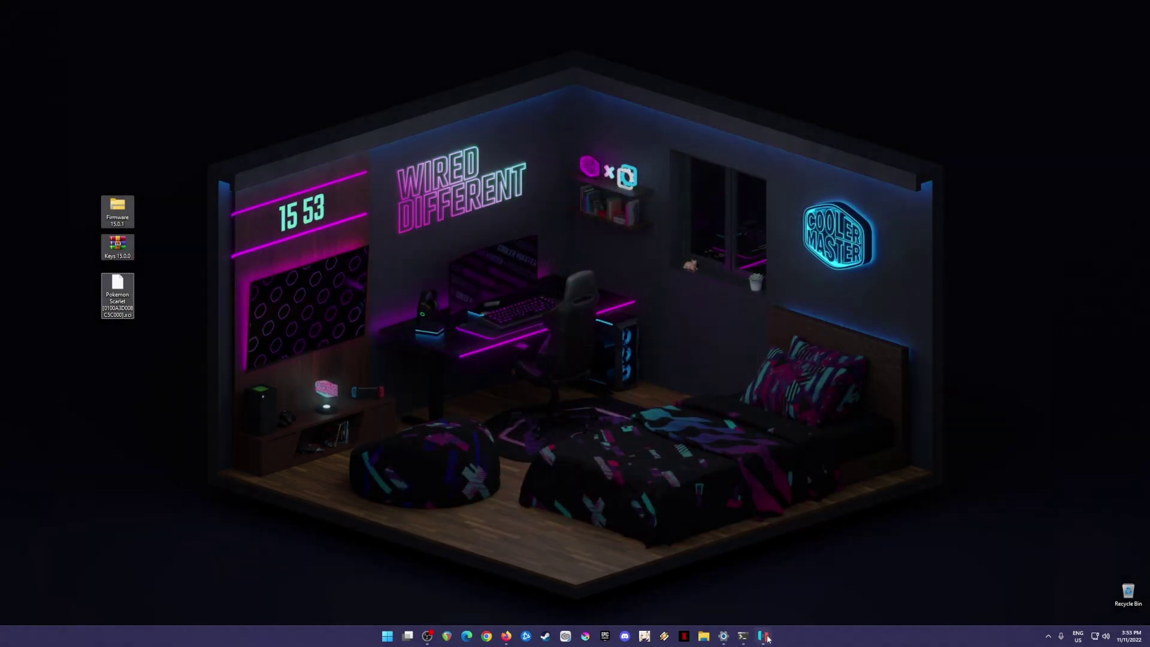
left_click(764, 637)
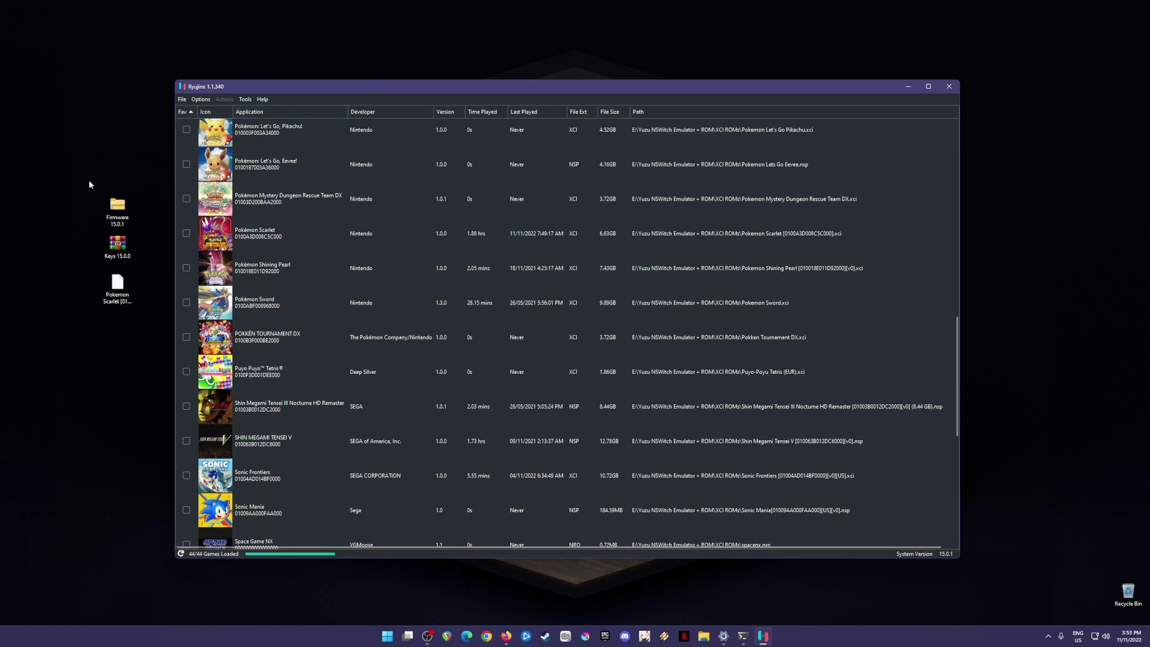
left_click_drag(83, 176, 141, 328)
left_click(262, 83)
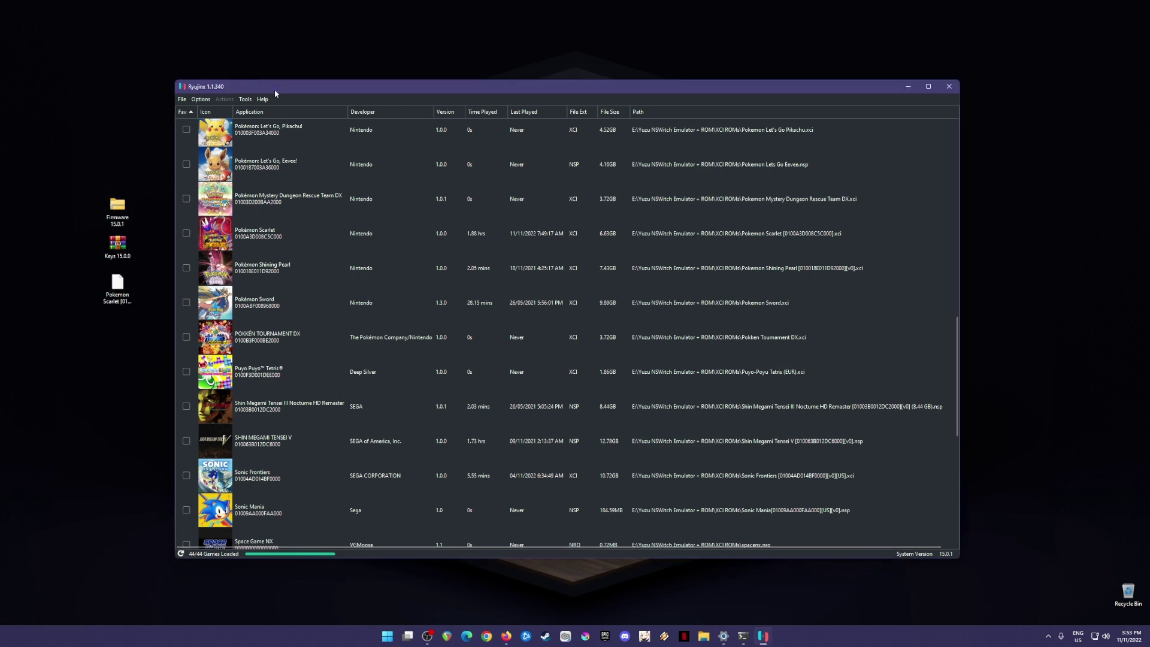
Open the Ryujinx folder from the emulator and enter its system subfolder.
left_click(182, 99)
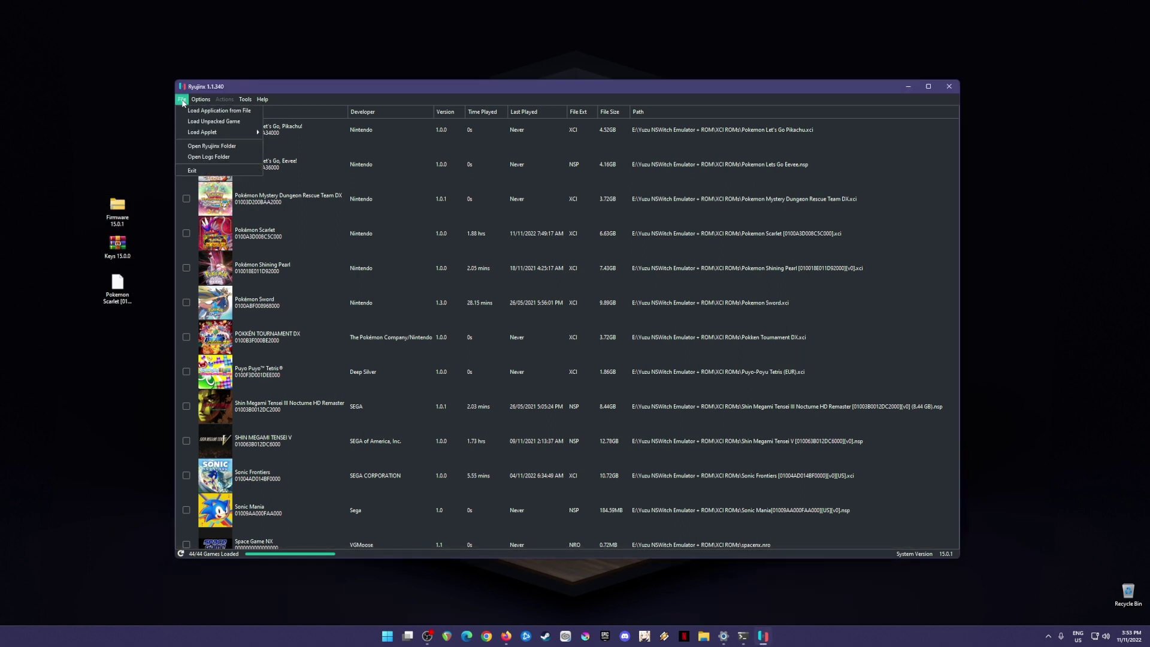
left_click(198, 146)
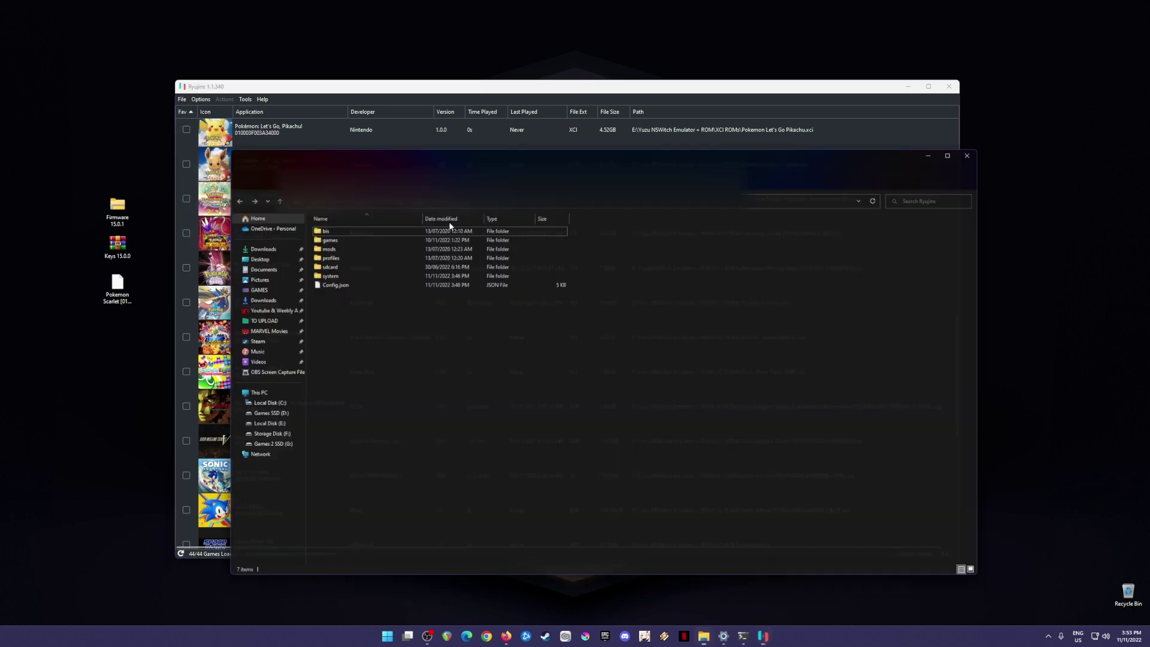
double_click(325, 274)
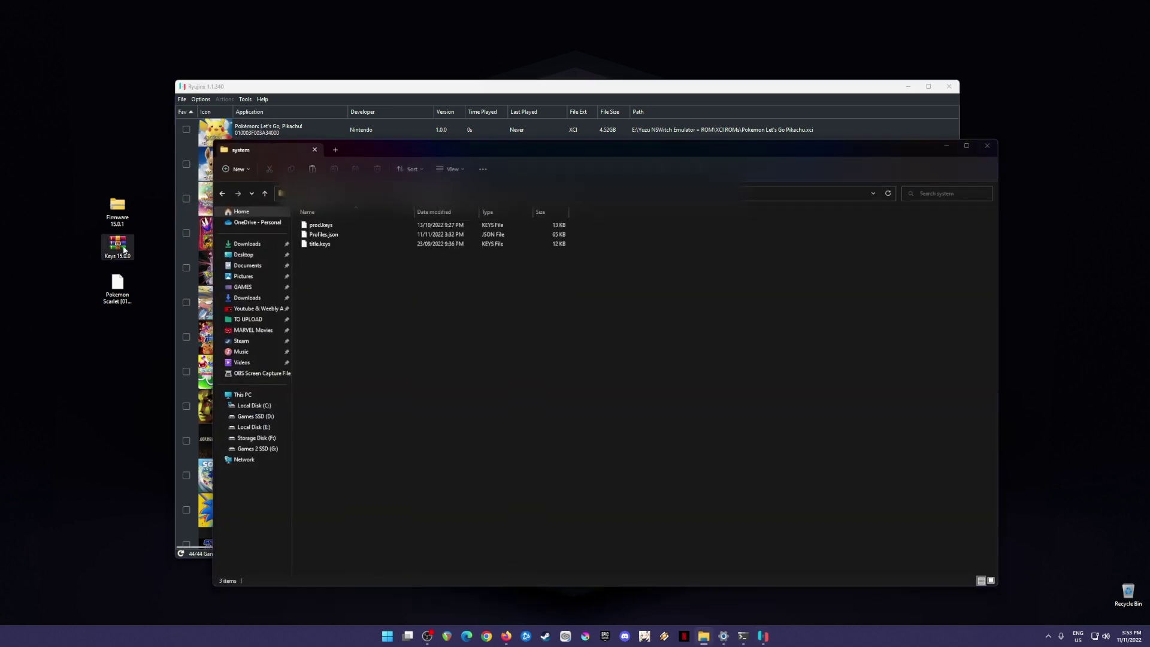
Copy prod.keys and title.keys from the Keys 15.0.0 archive into the system folder, replacing the existing files, and close both windows.
double_click(118, 245)
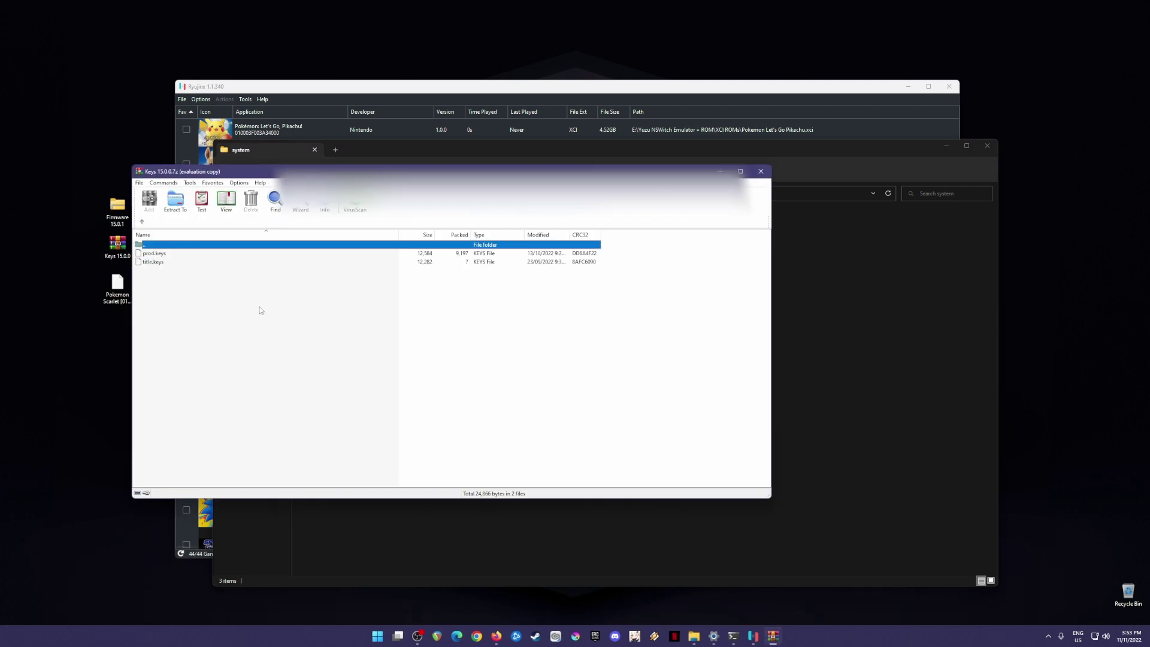
left_click(521, 300)
left_click_drag(227, 290, 839, 311)
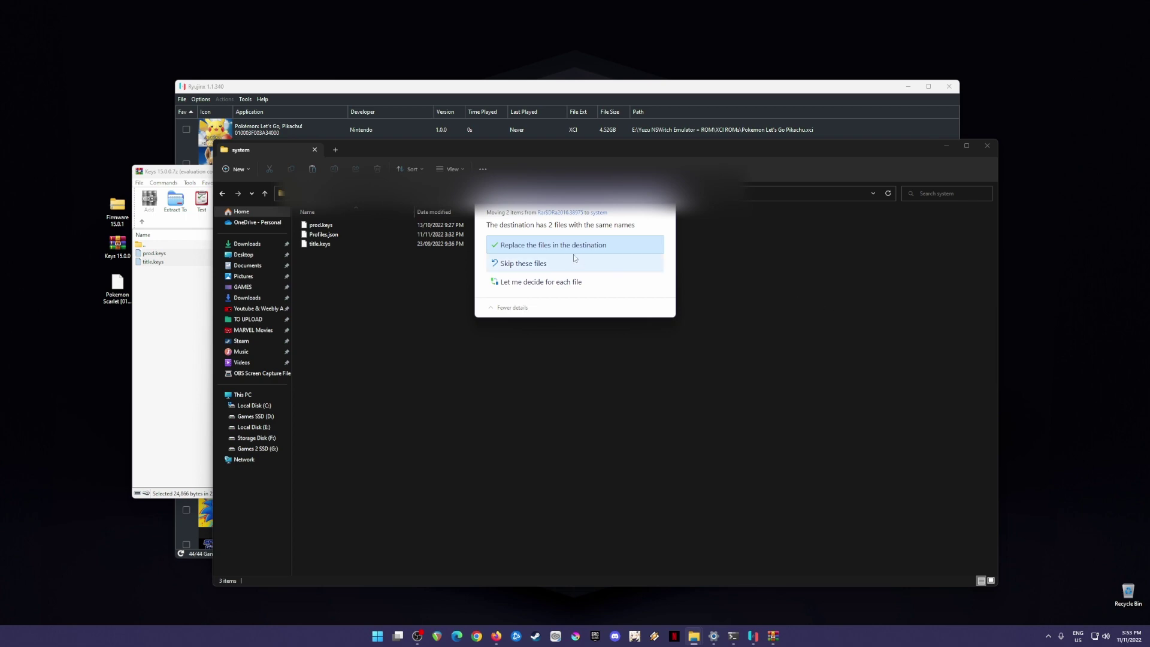
left_click(557, 243)
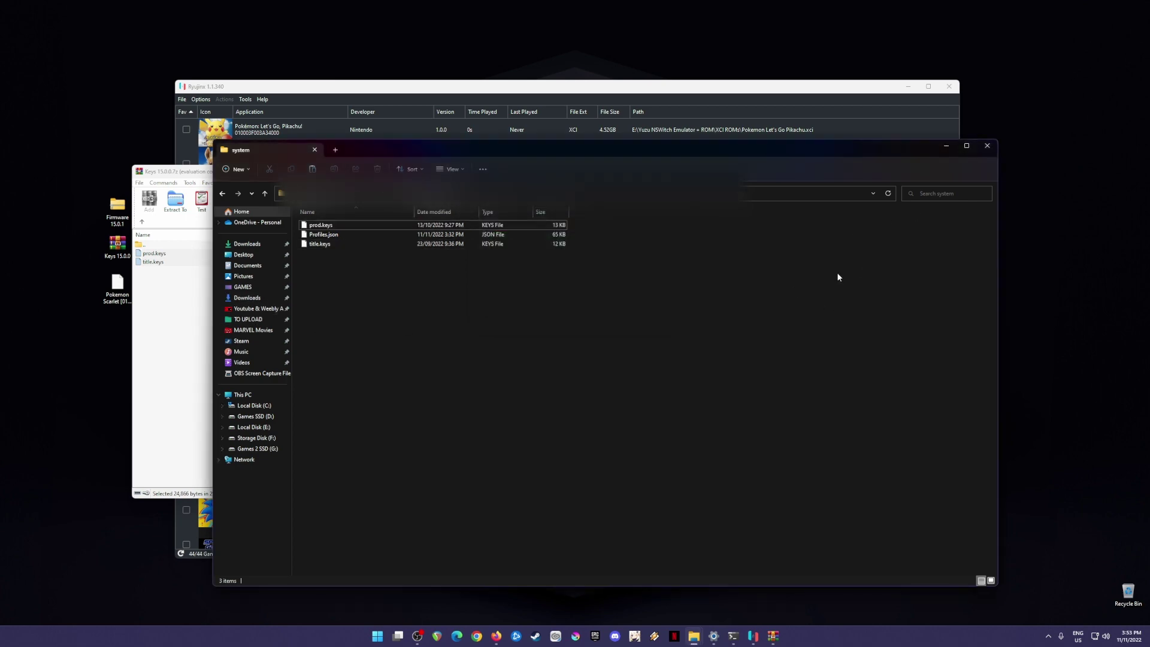
left_click(990, 150)
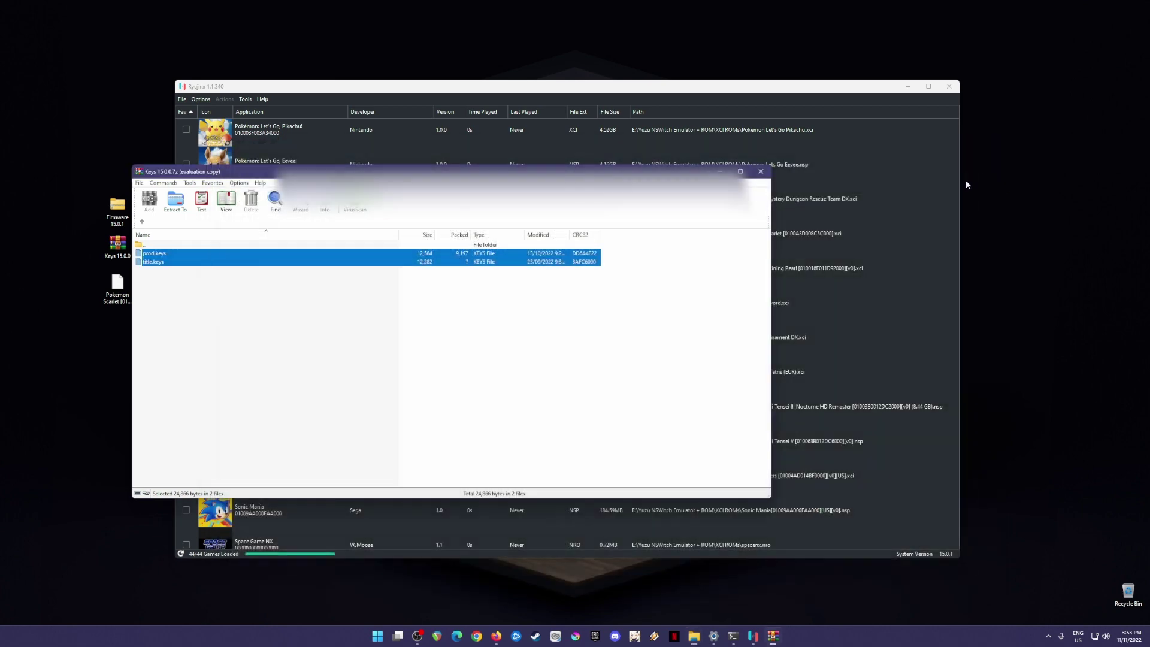
left_click(758, 176)
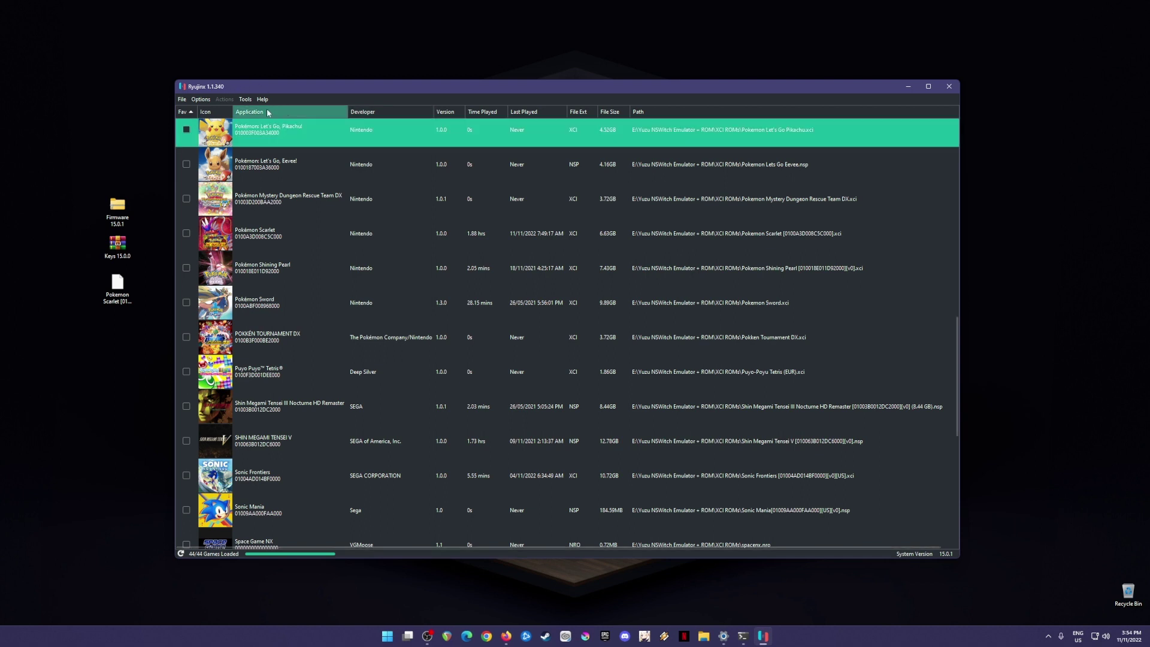
Install the Firmware 15.0.1 zip file in the emulator from the Latest Keys & Firmware folder.
left_click(245, 100)
mouse_move(281, 110)
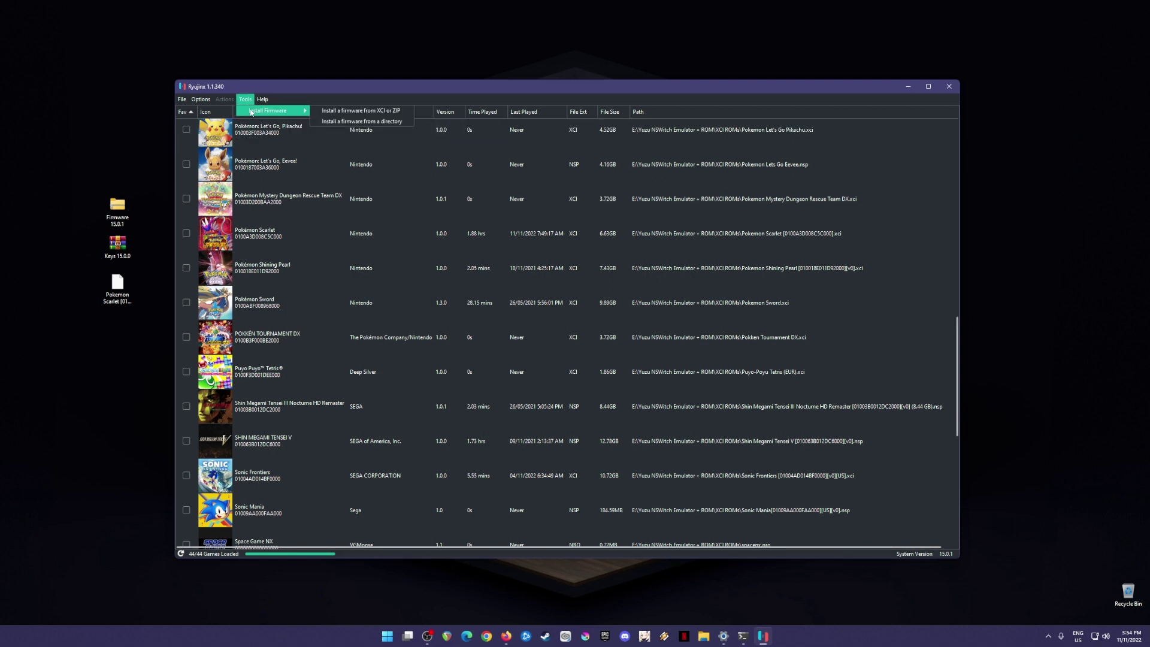
left_click(391, 111)
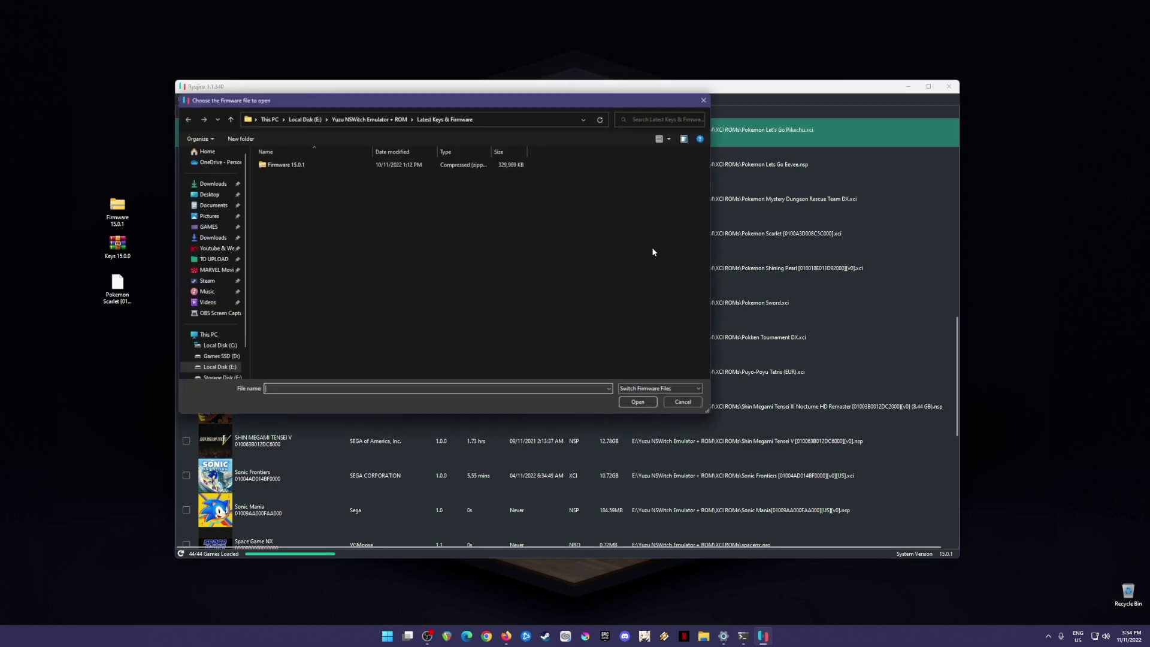
left_click(455, 169)
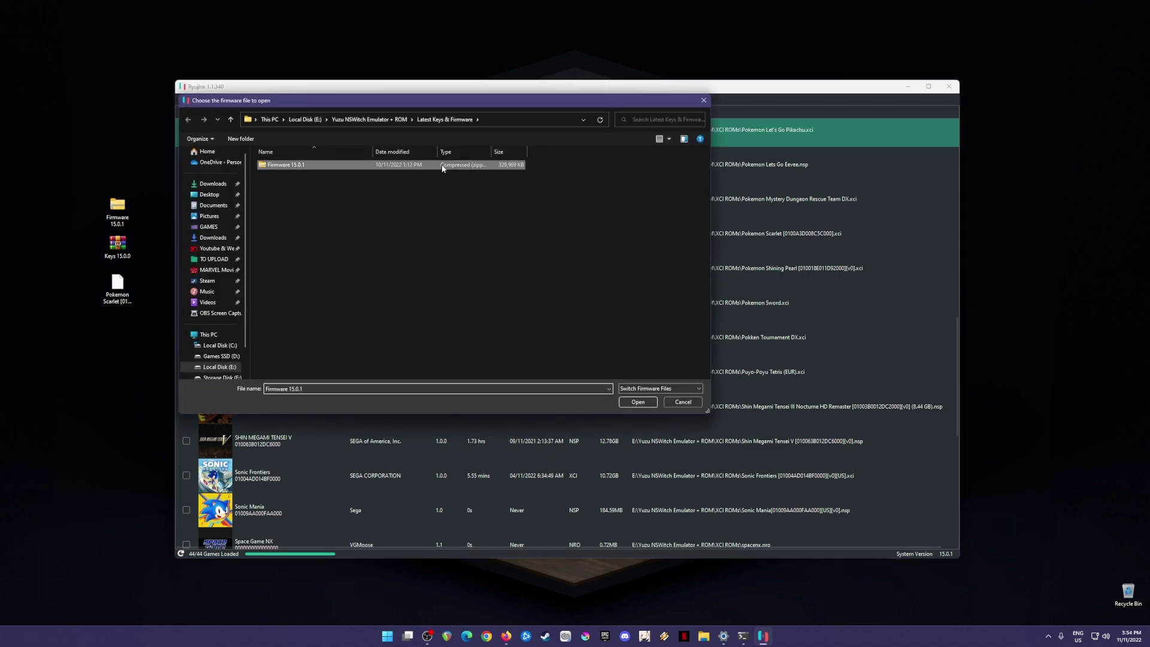
double_click(482, 171)
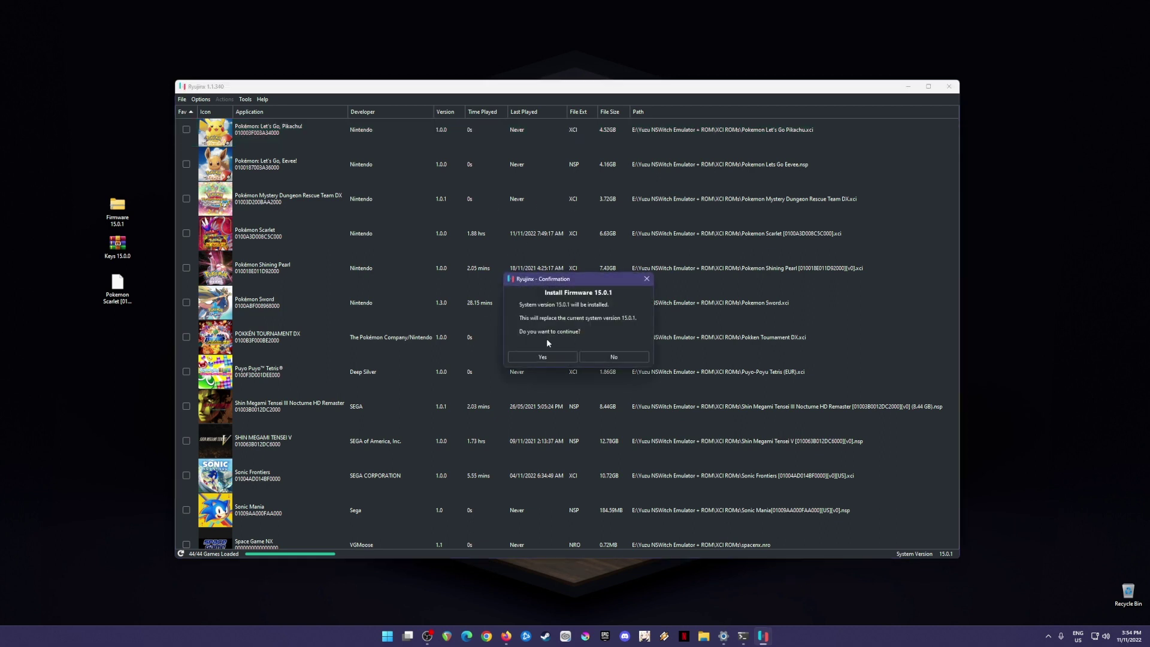
left_click(542, 357)
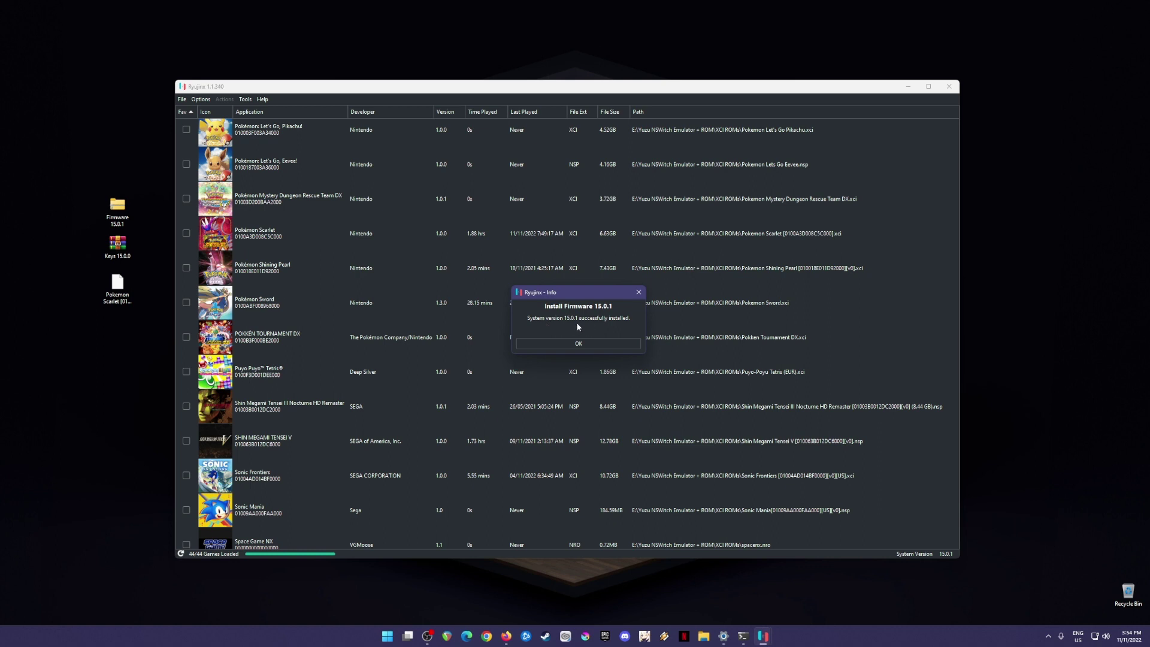
left_click(601, 343)
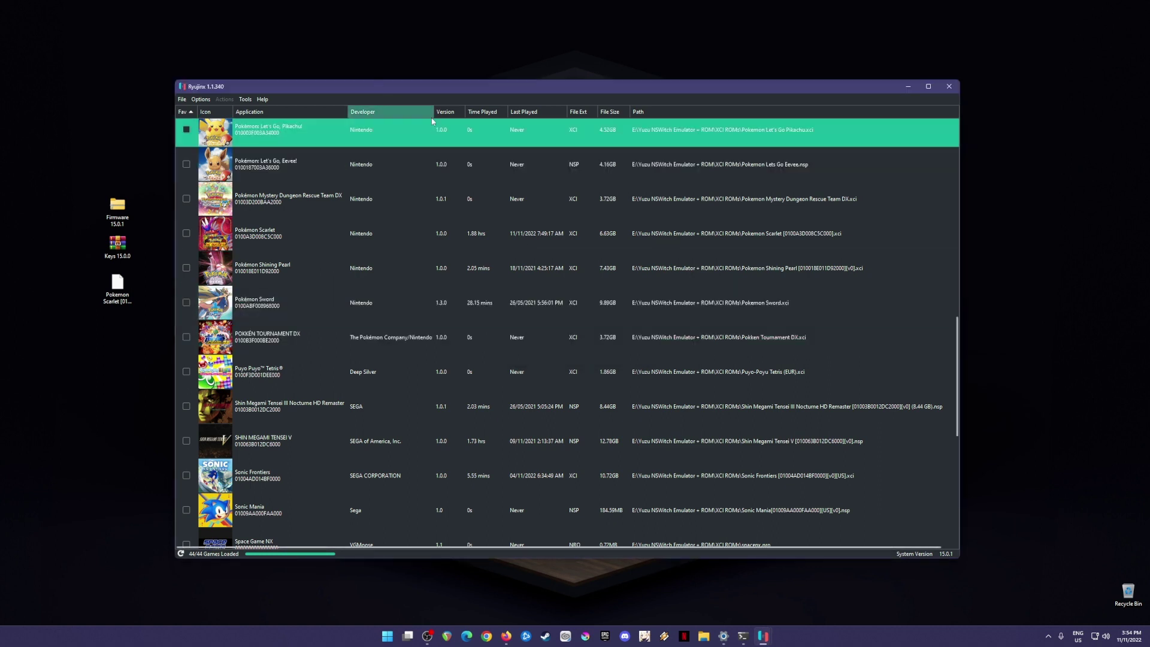
left_click(521, 247)
left_click(518, 254)
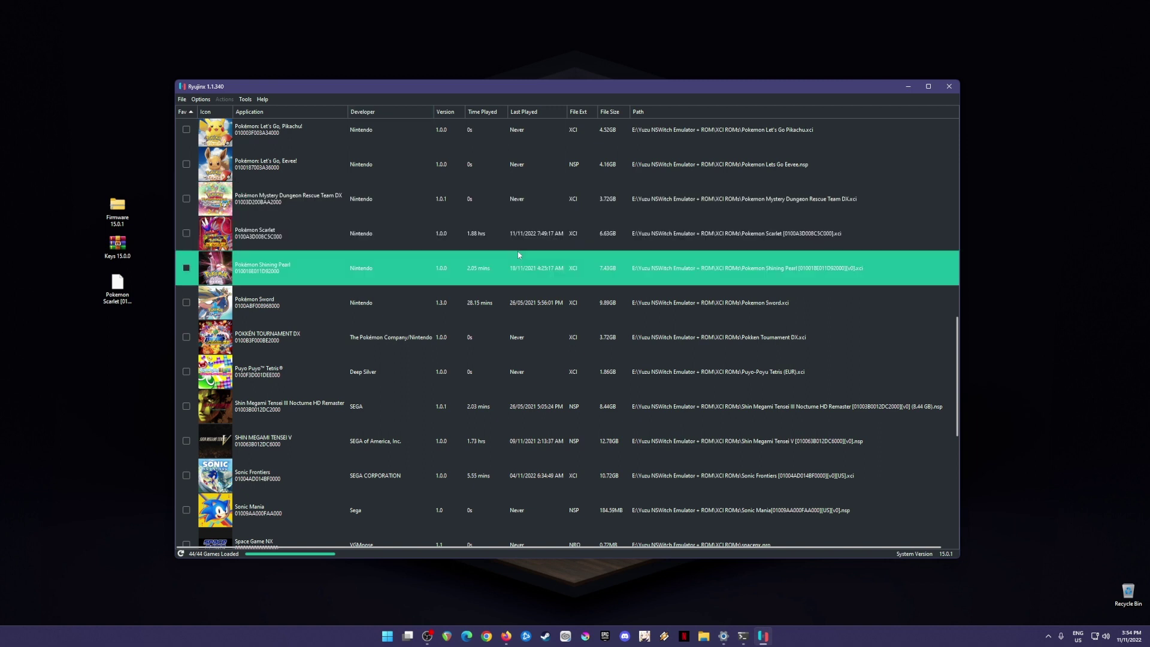
left_click(390, 165)
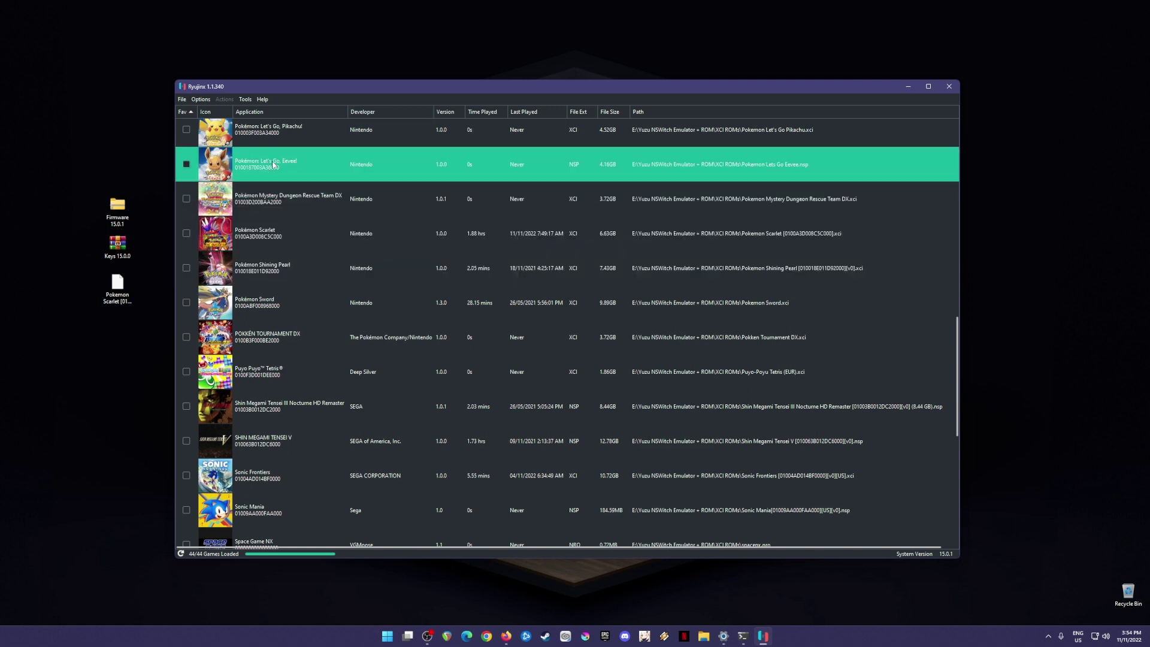
left_click(387, 198)
left_click(385, 167)
left_click(387, 199)
left_click(387, 199, "ctrl")
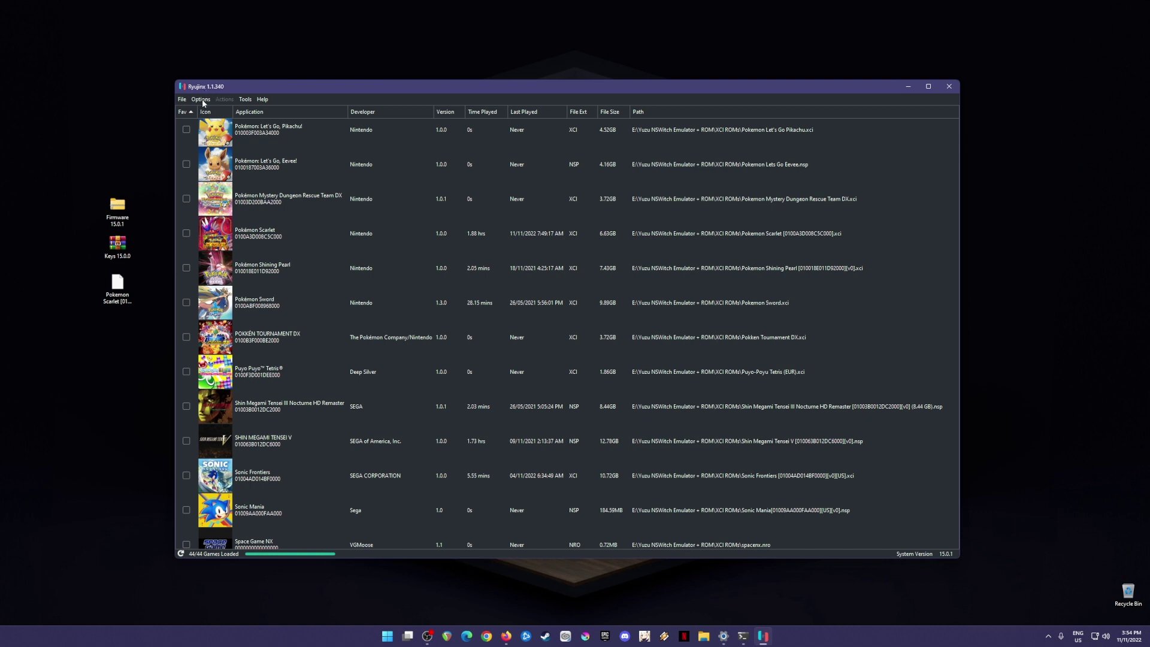
Open the emulator settings and save the Player 1 controller configuration with the Nintendo Switch Pro Controller as input device.
left_click(202, 100)
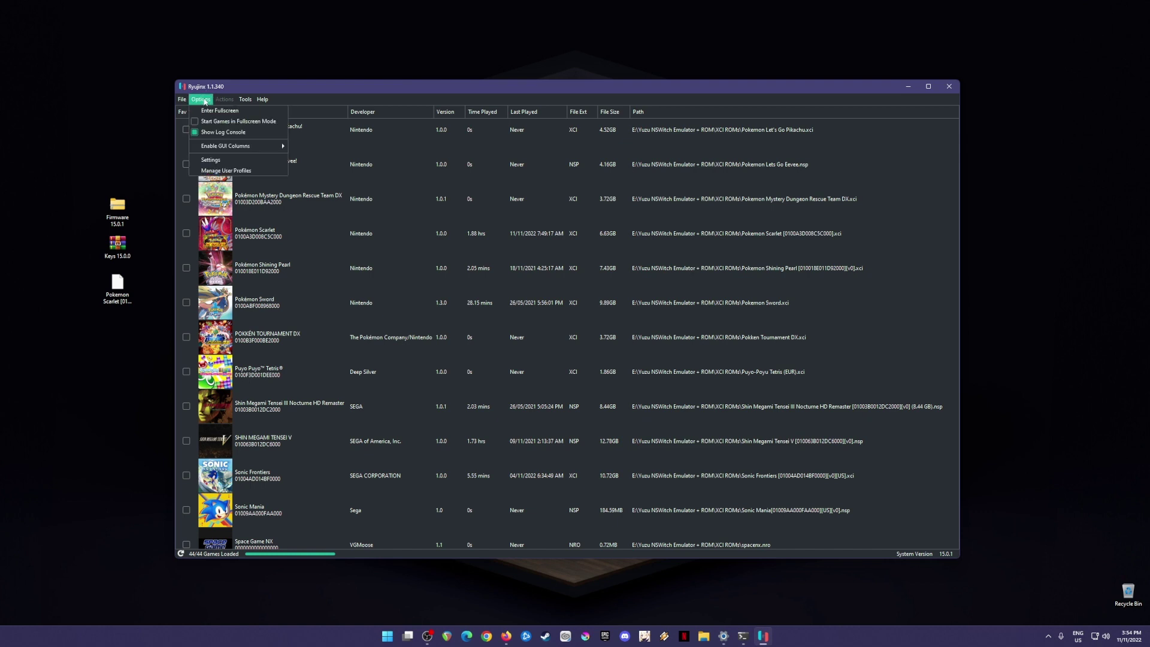
left_click(215, 160)
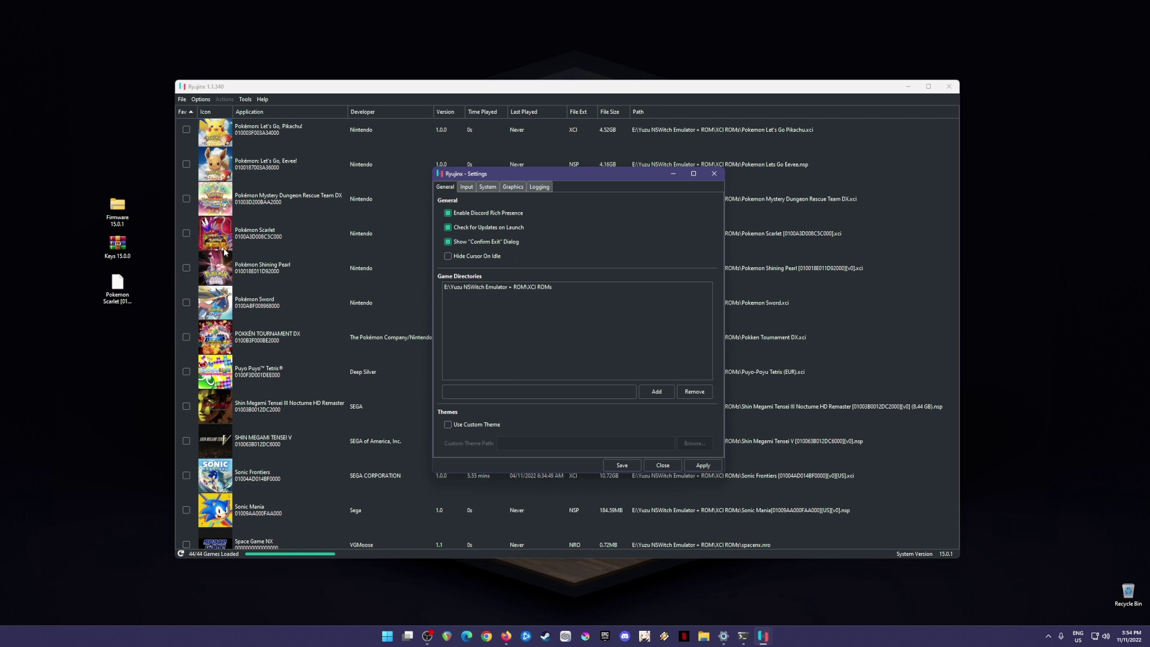
left_click(129, 290)
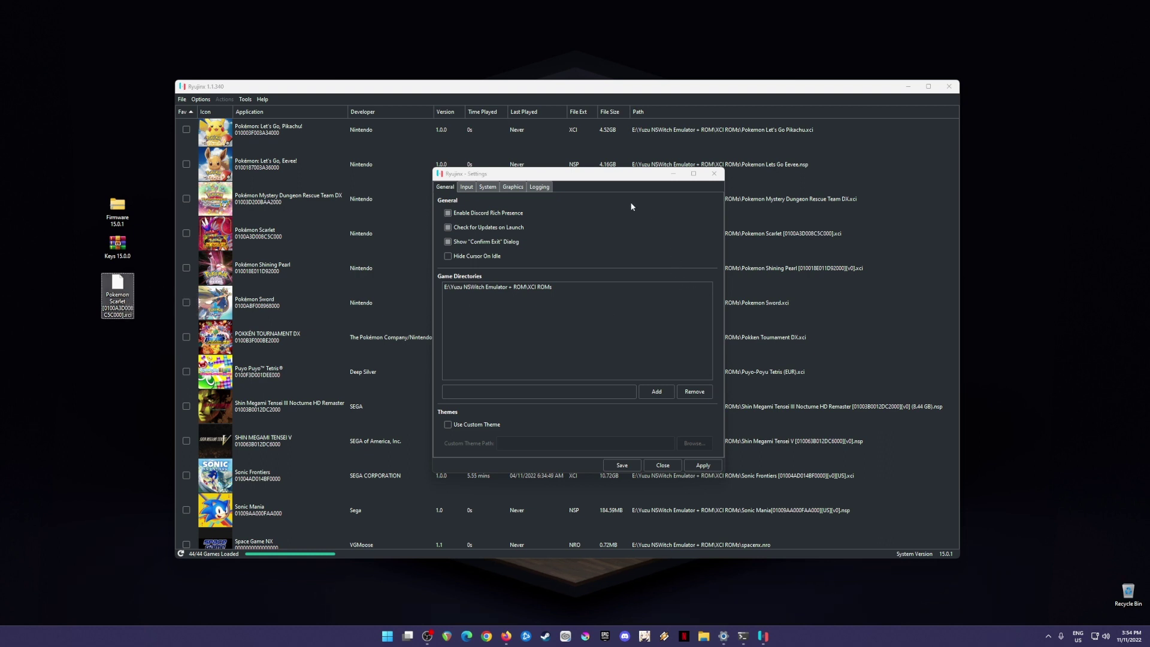
left_click(467, 190)
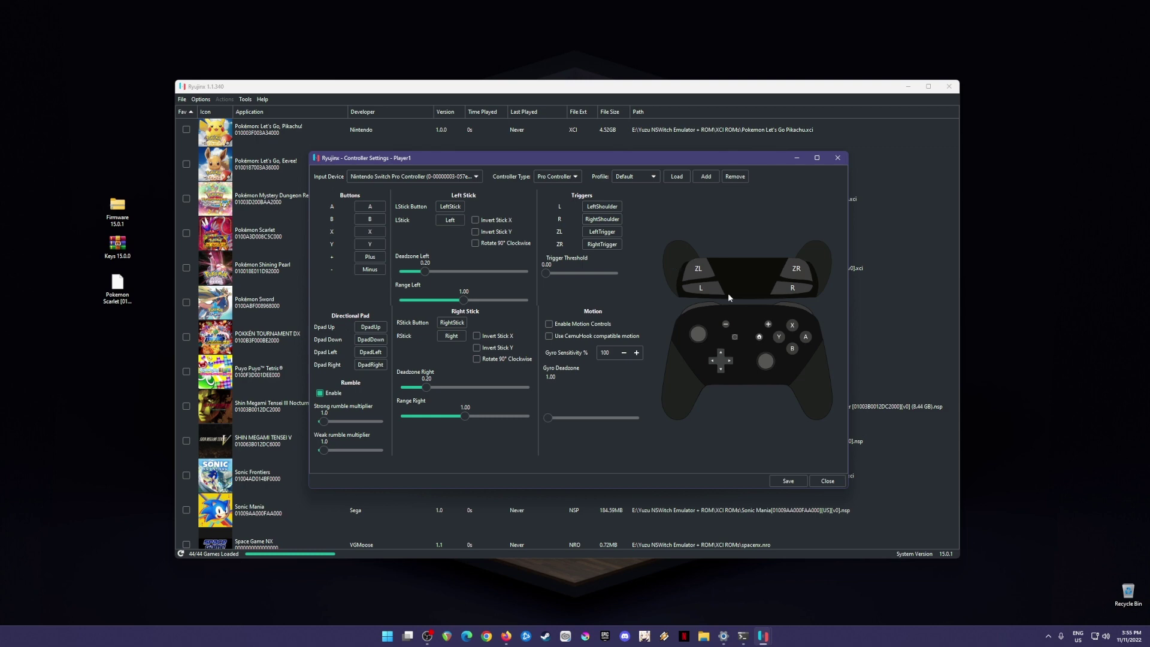
left_click(789, 482)
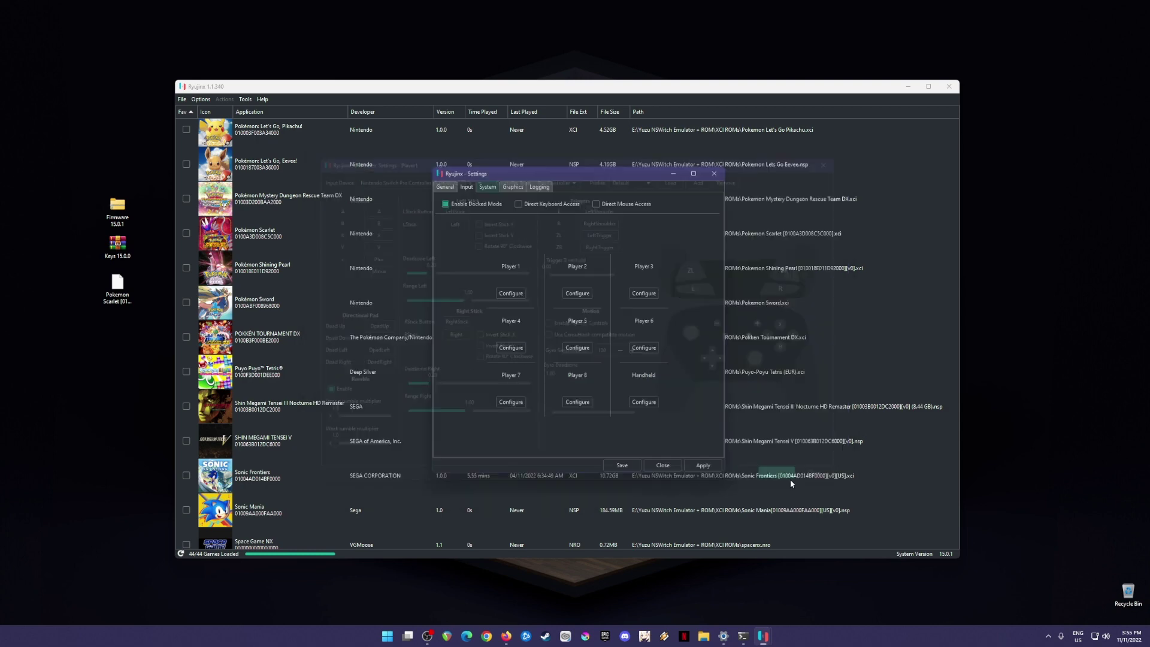
Review the System and Graphics settings and save the emulator settings.
left_click(488, 188)
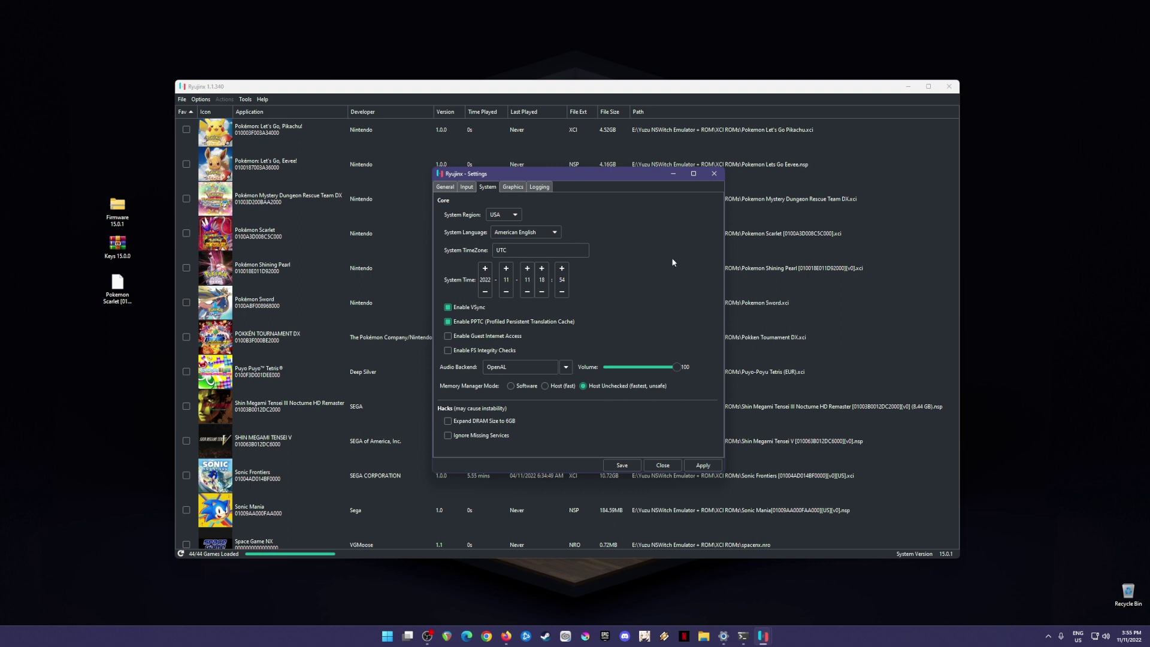
left_click(518, 190)
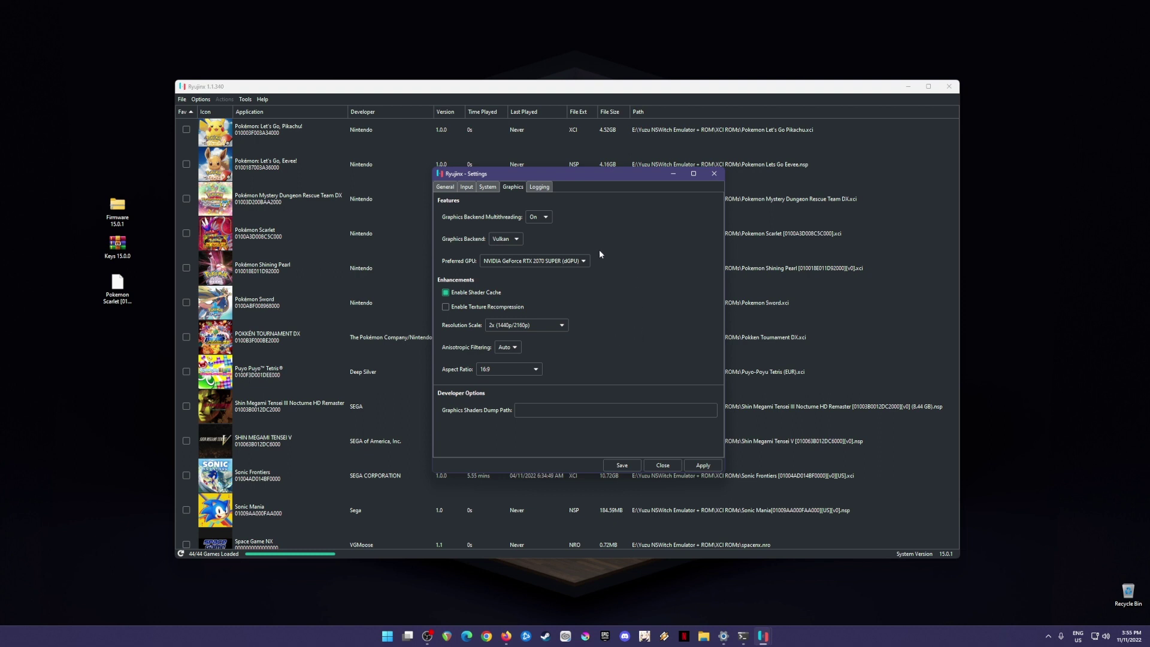
left_click(623, 464)
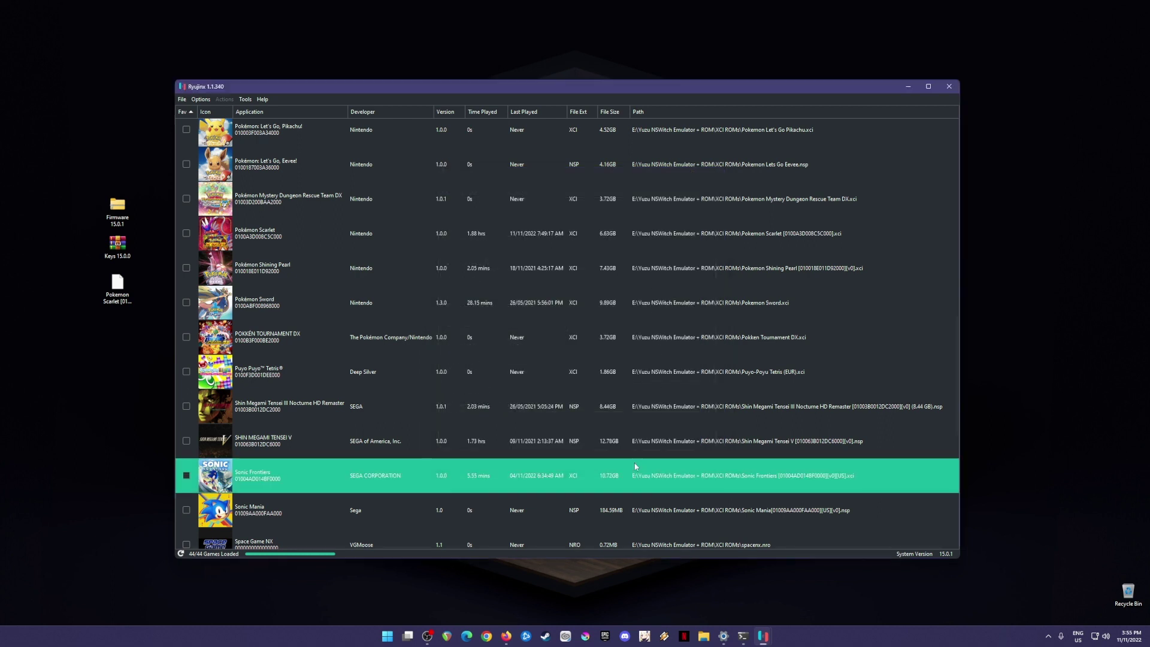
Launch Pokémon Scarlet from the game list as a test, and stop the emulation before minimising the Ryujinx window.
double_click(542, 238)
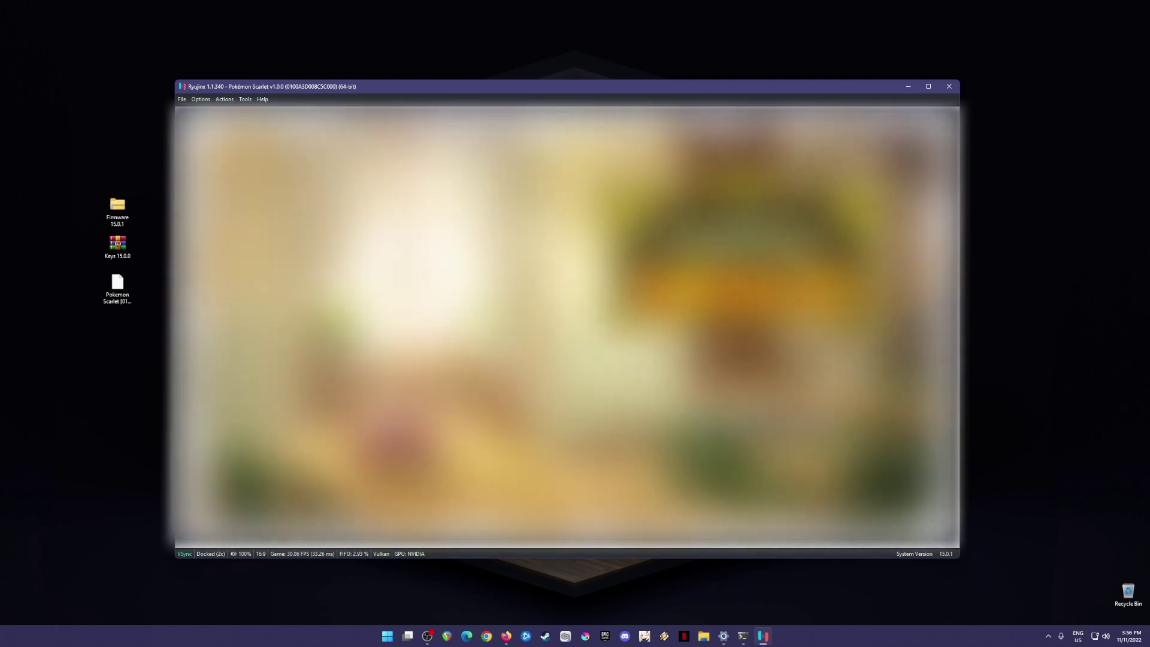
left_click(226, 100)
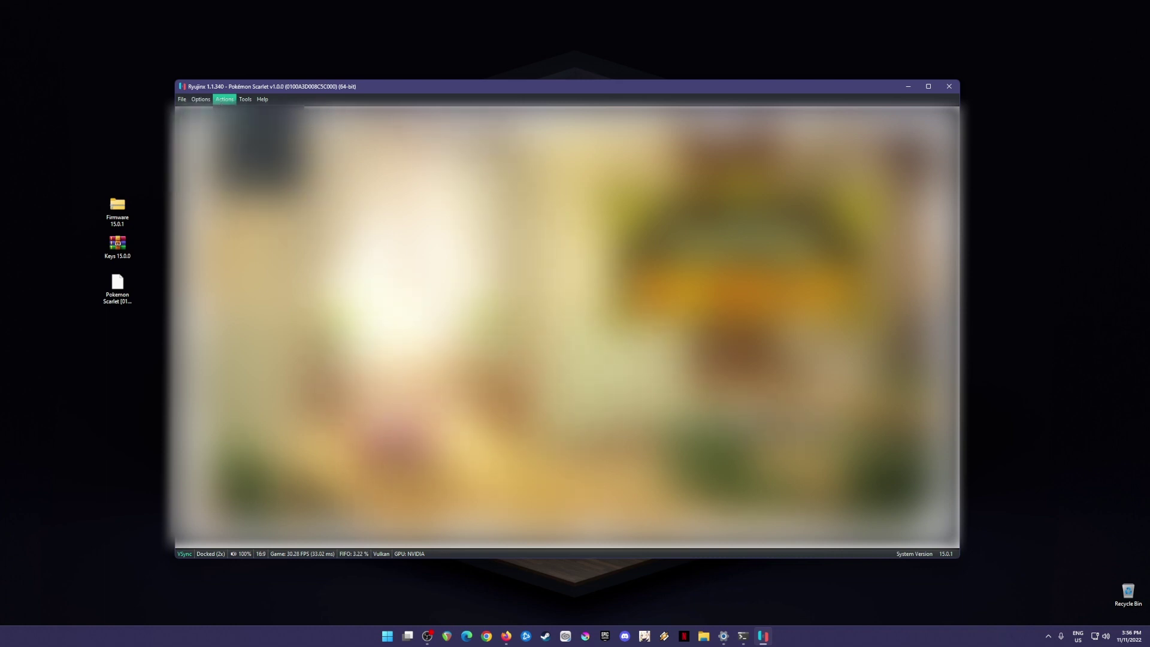
left_click(240, 125)
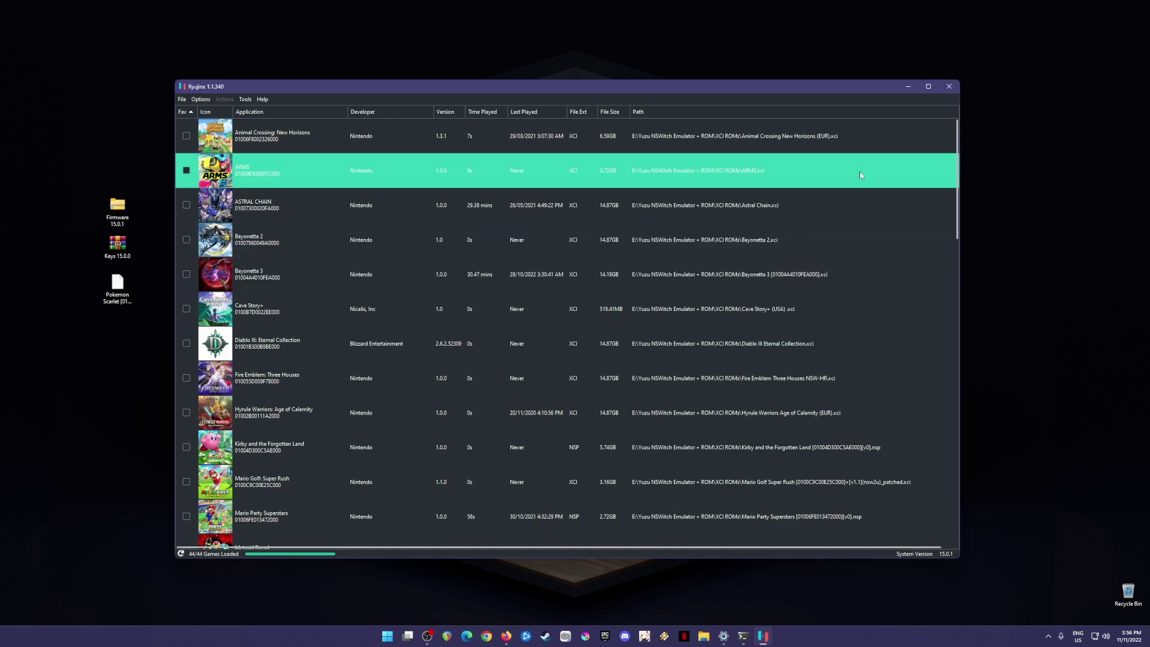
left_click(909, 87)
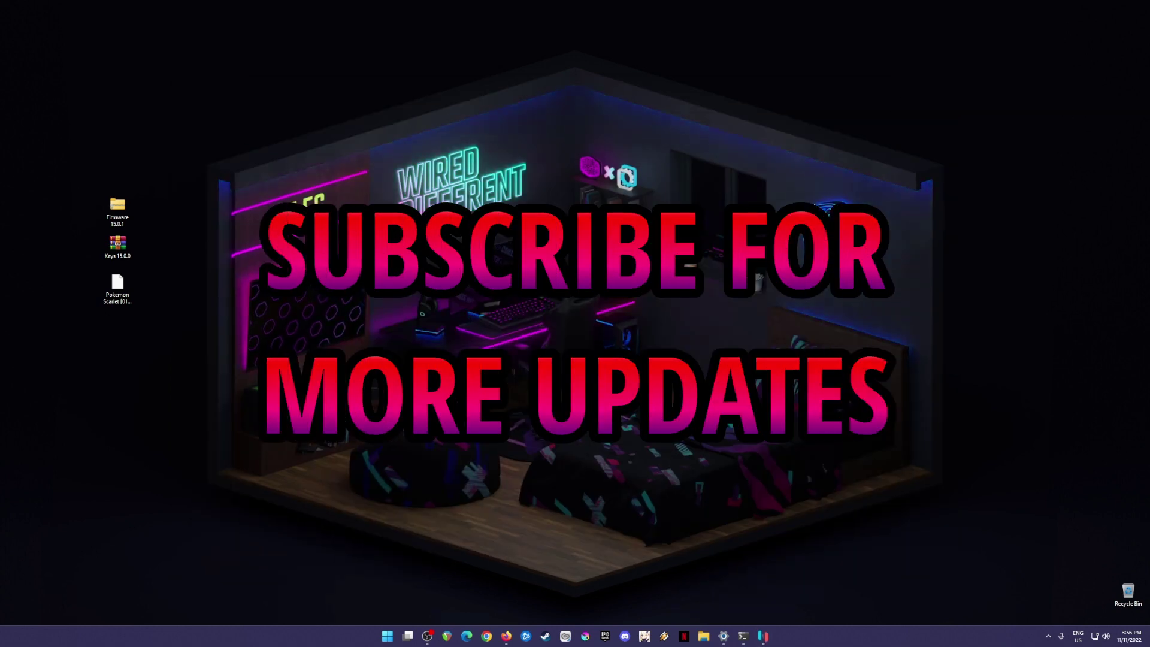